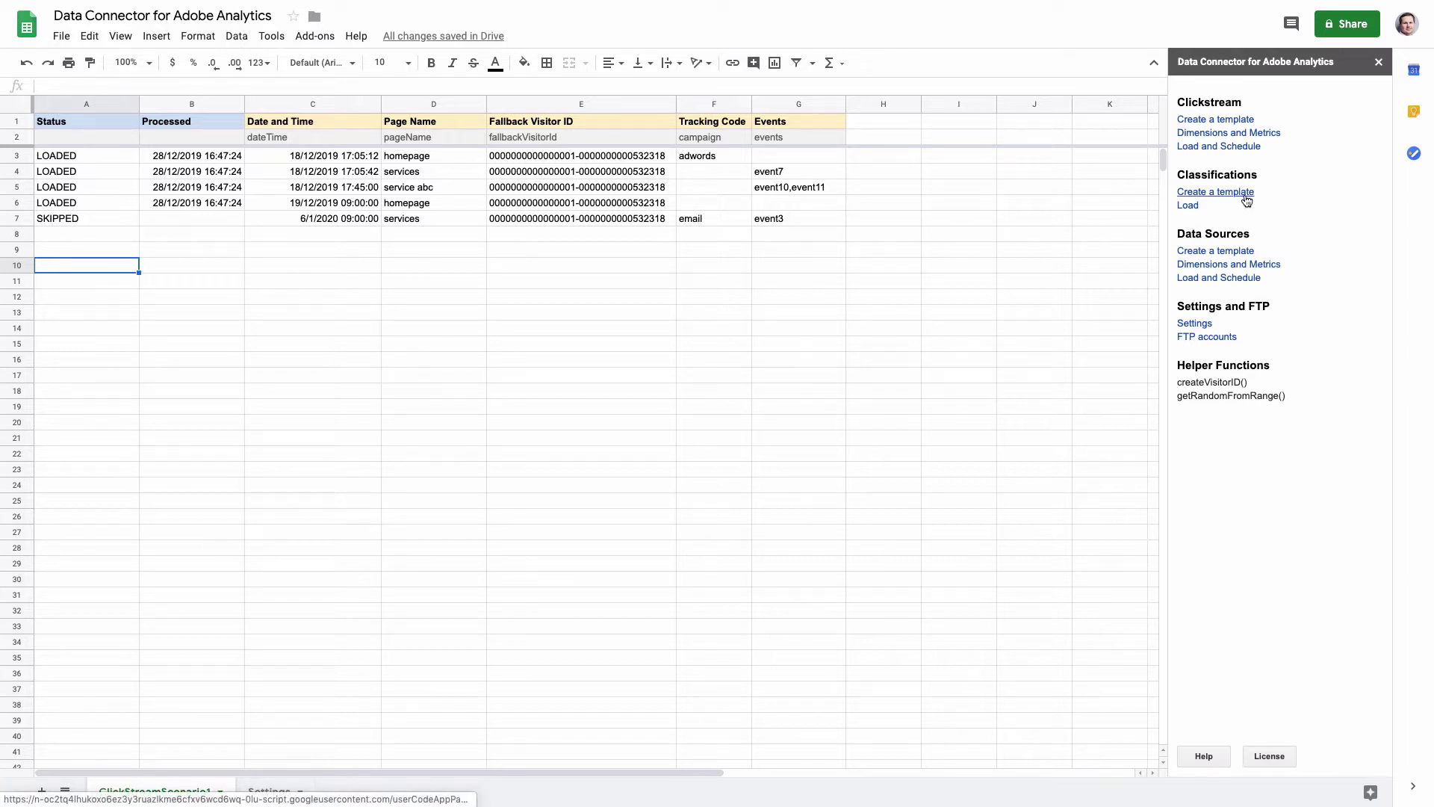
Create a classifications template and examine its SiteCatalyst header rows and classification dimension columns.
{"action": "left_click", "coordinate": [1246, 196]}
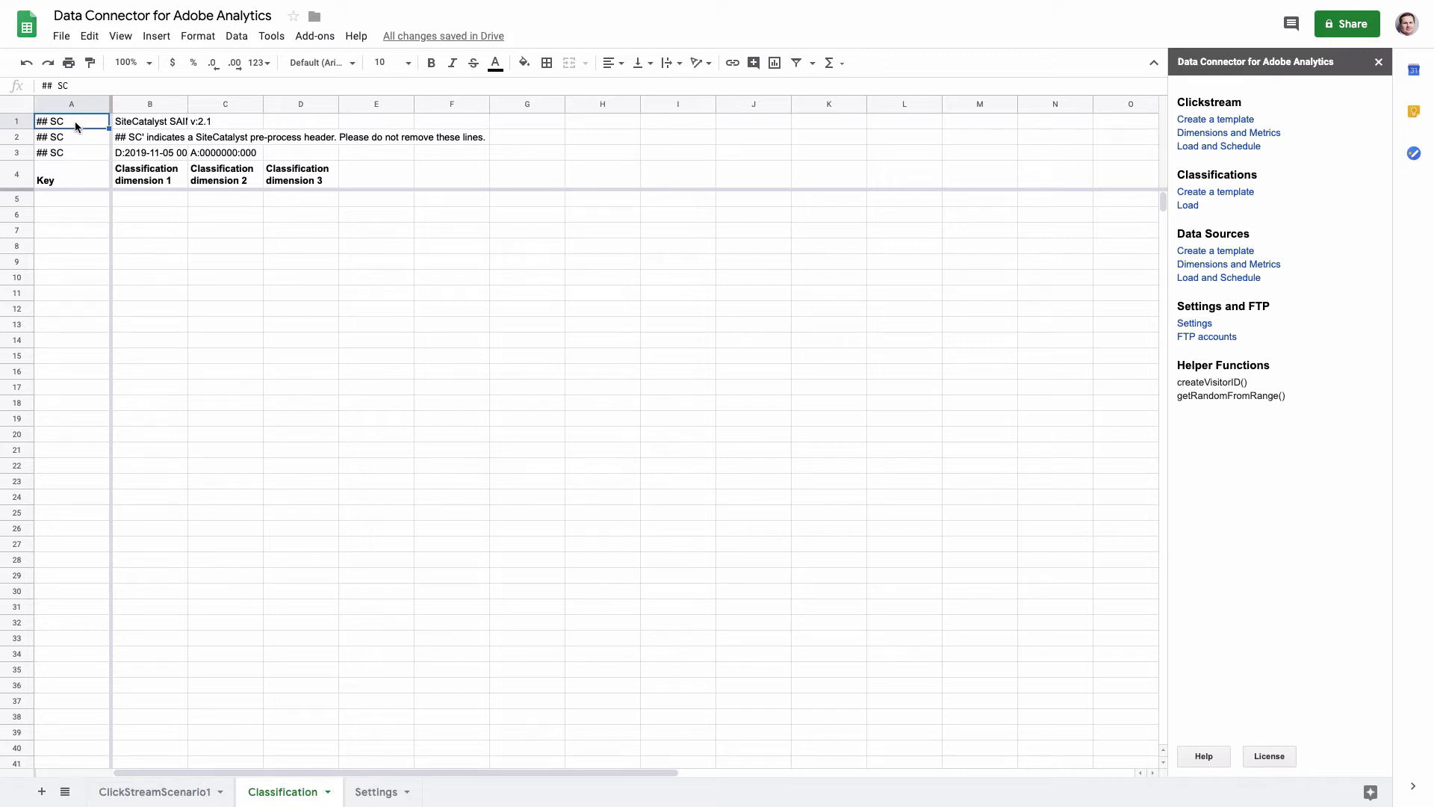
{"action": "left_click_drag", "start_coordinate": [87, 121], "coordinate": [487, 172]}
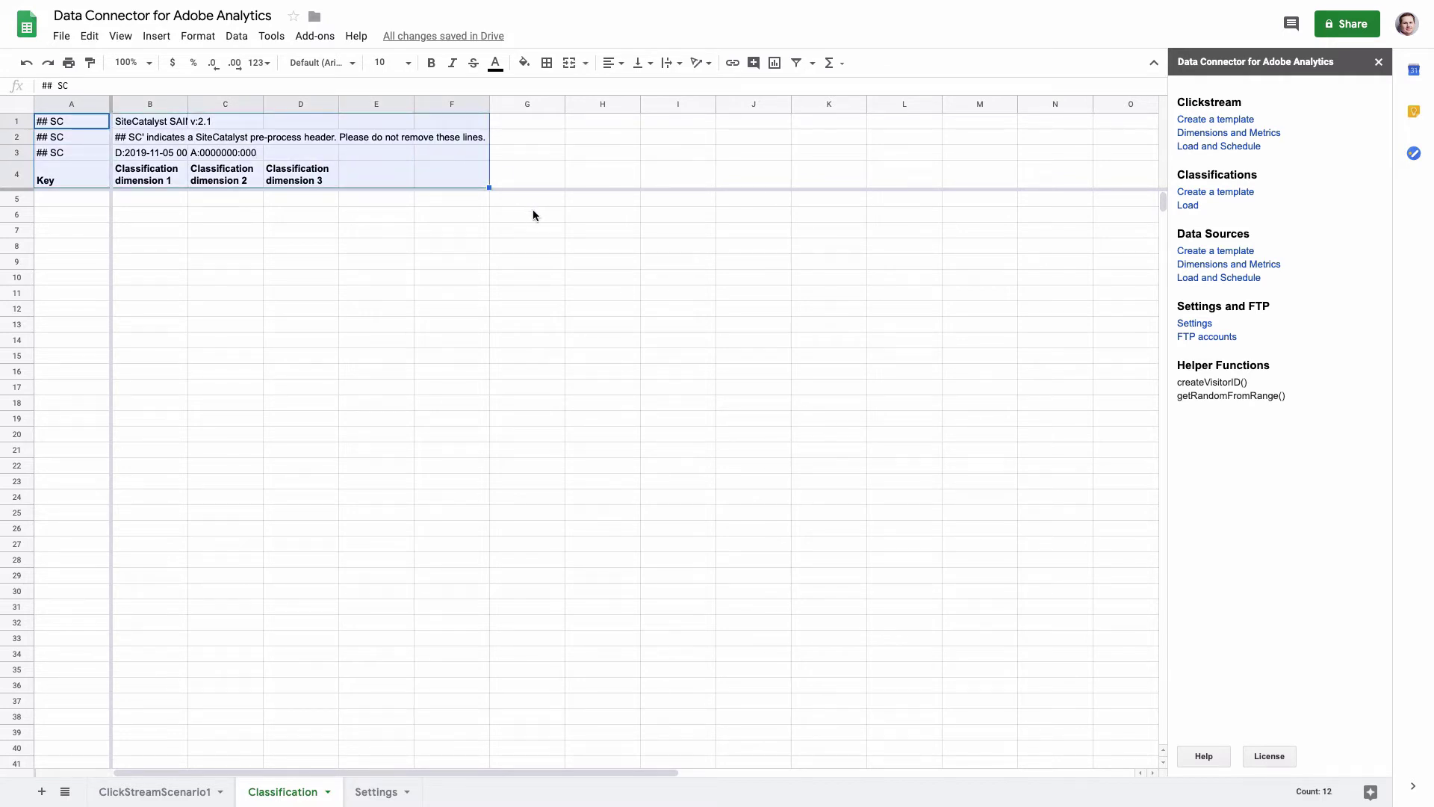
{"action": "left_click", "coordinate": [359, 157]}
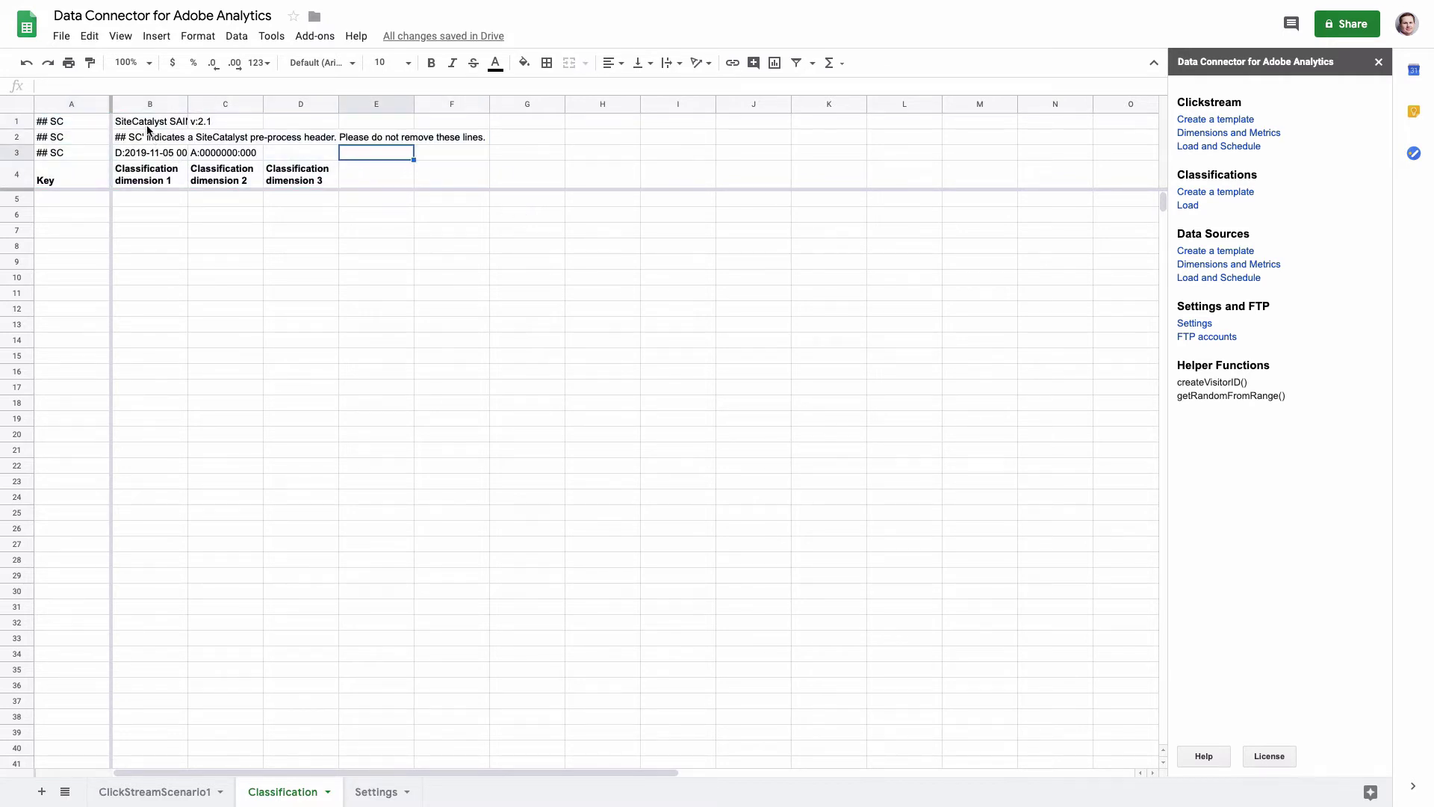
{"action": "left_click_drag", "start_coordinate": [135, 121], "coordinate": [271, 150]}
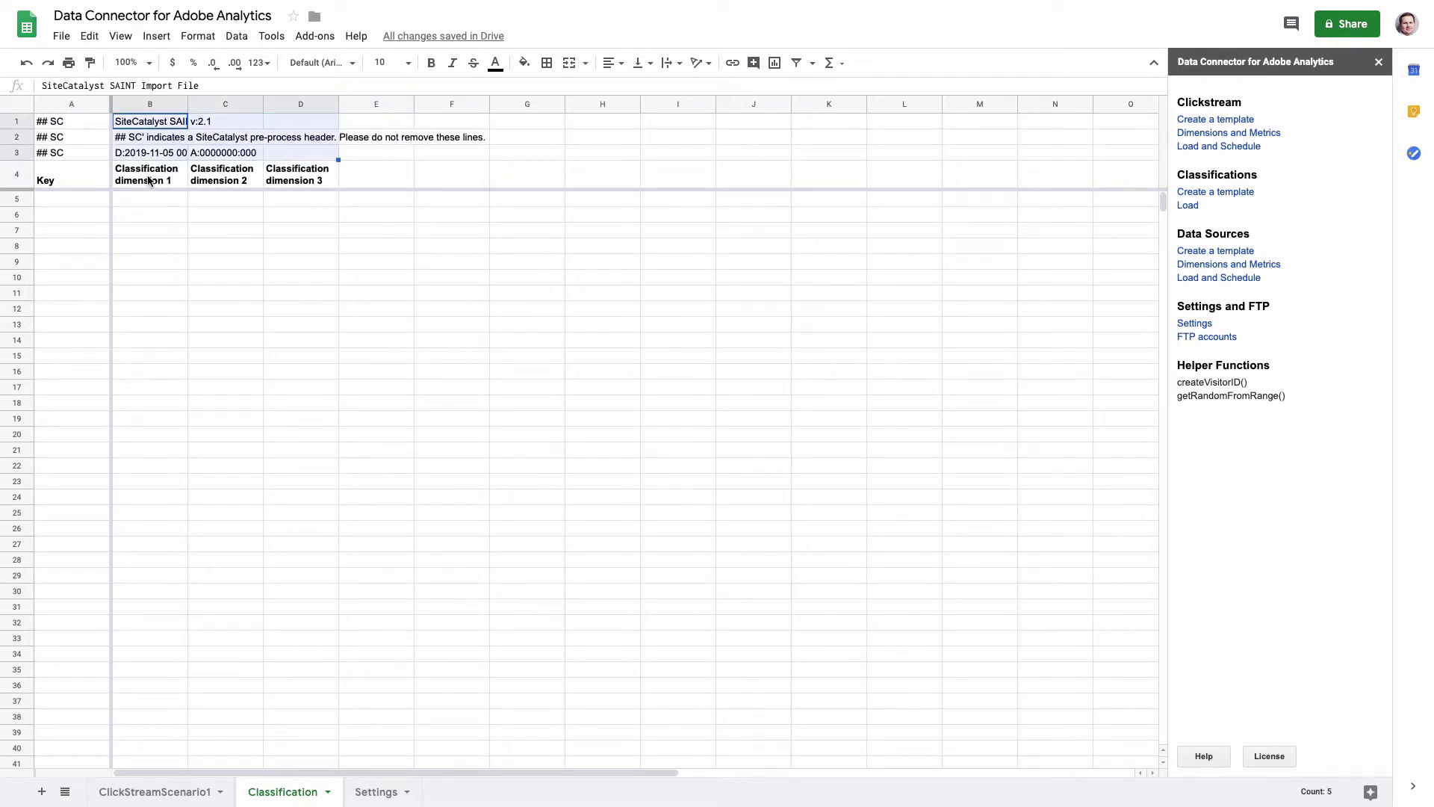
{"action": "left_click_drag", "start_coordinate": [149, 180], "coordinate": [436, 168]}
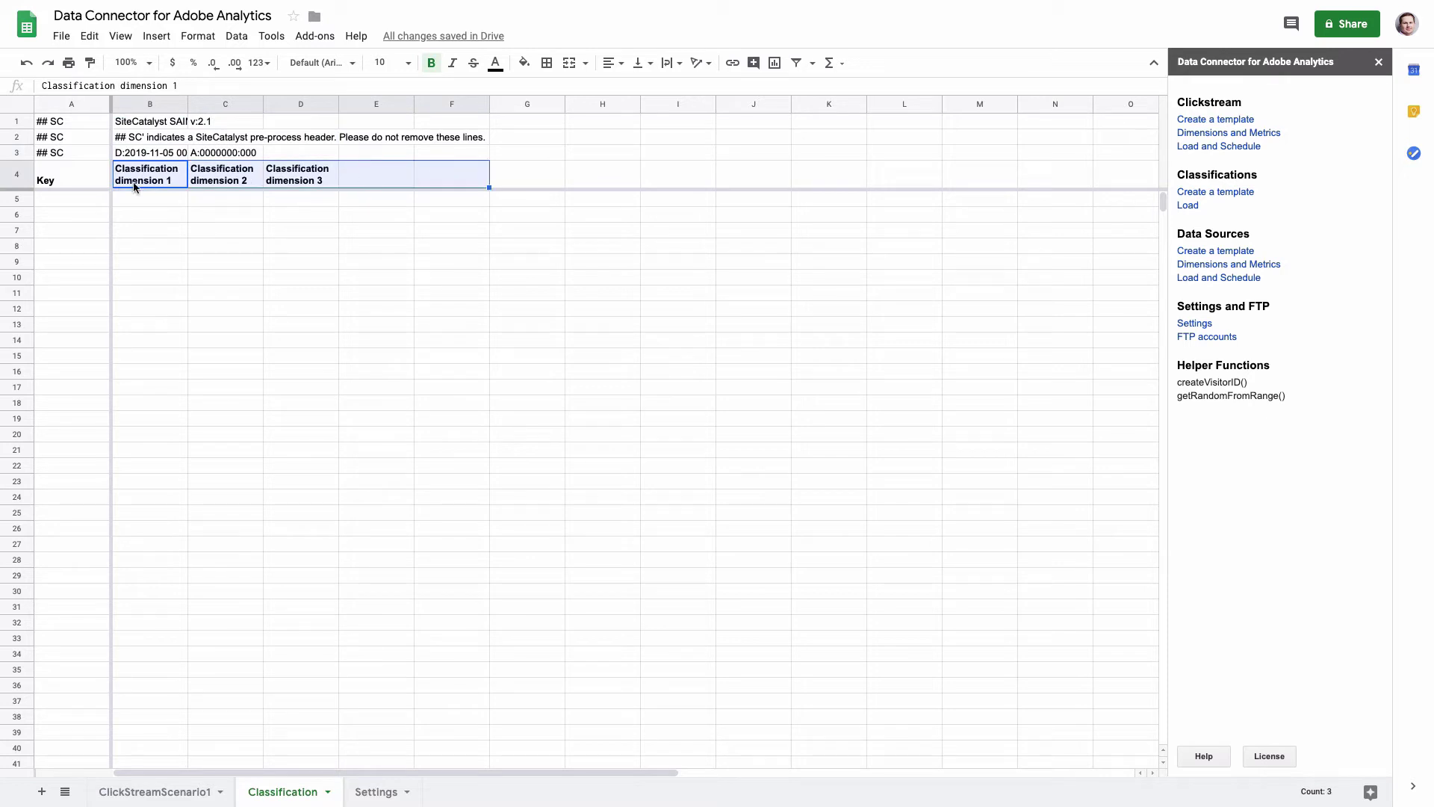
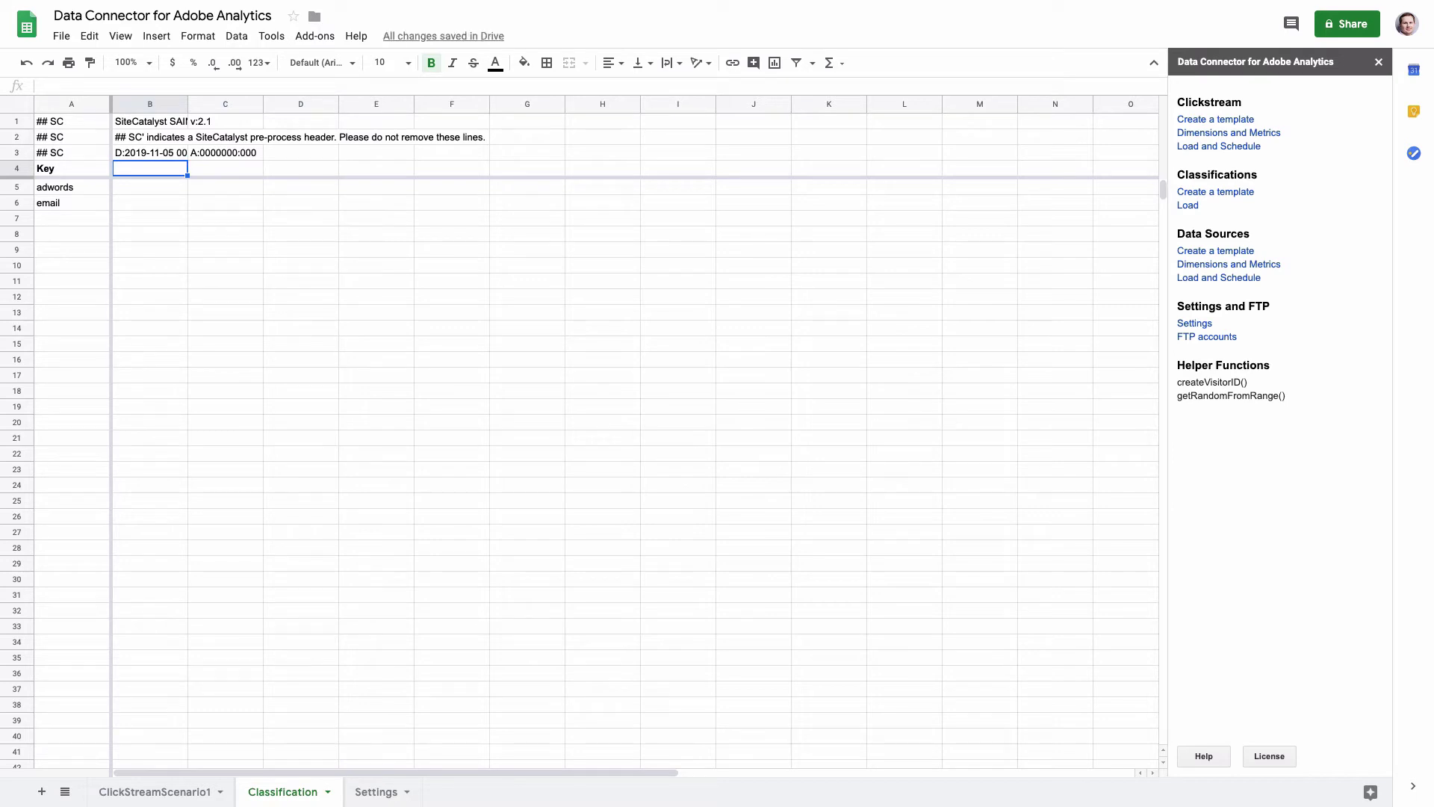
Name the two classification columns beside Key Campaign Channel and Campaign Name, and widen both to fit their headings on one line.
{"action": "type", "text": "Campaign Channel"}
{"action": "key", "text": "Return"}
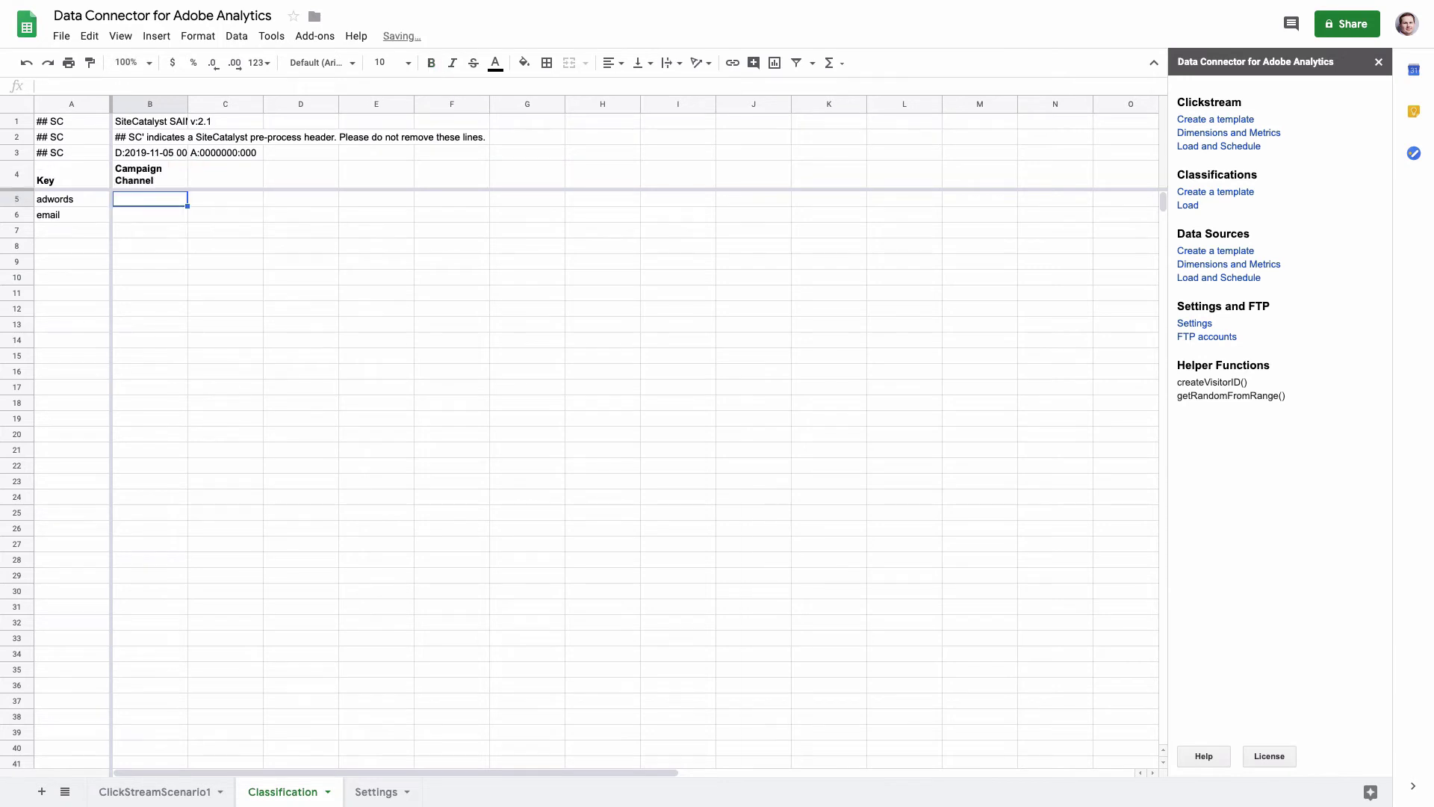
{"action": "key", "text": "Up"}
{"action": "key", "text": "Right"}
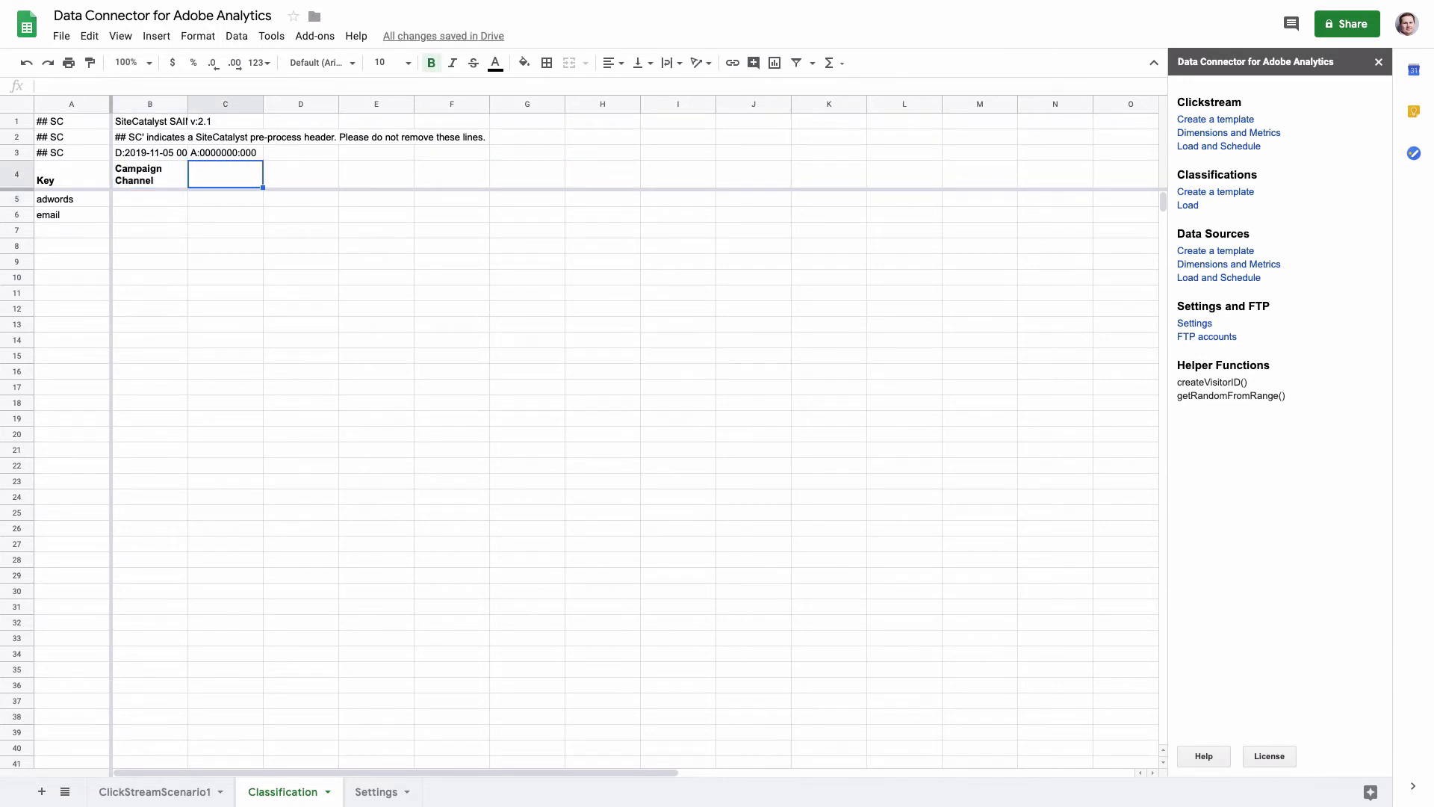
{"action": "type", "text": "Campaign Name"}
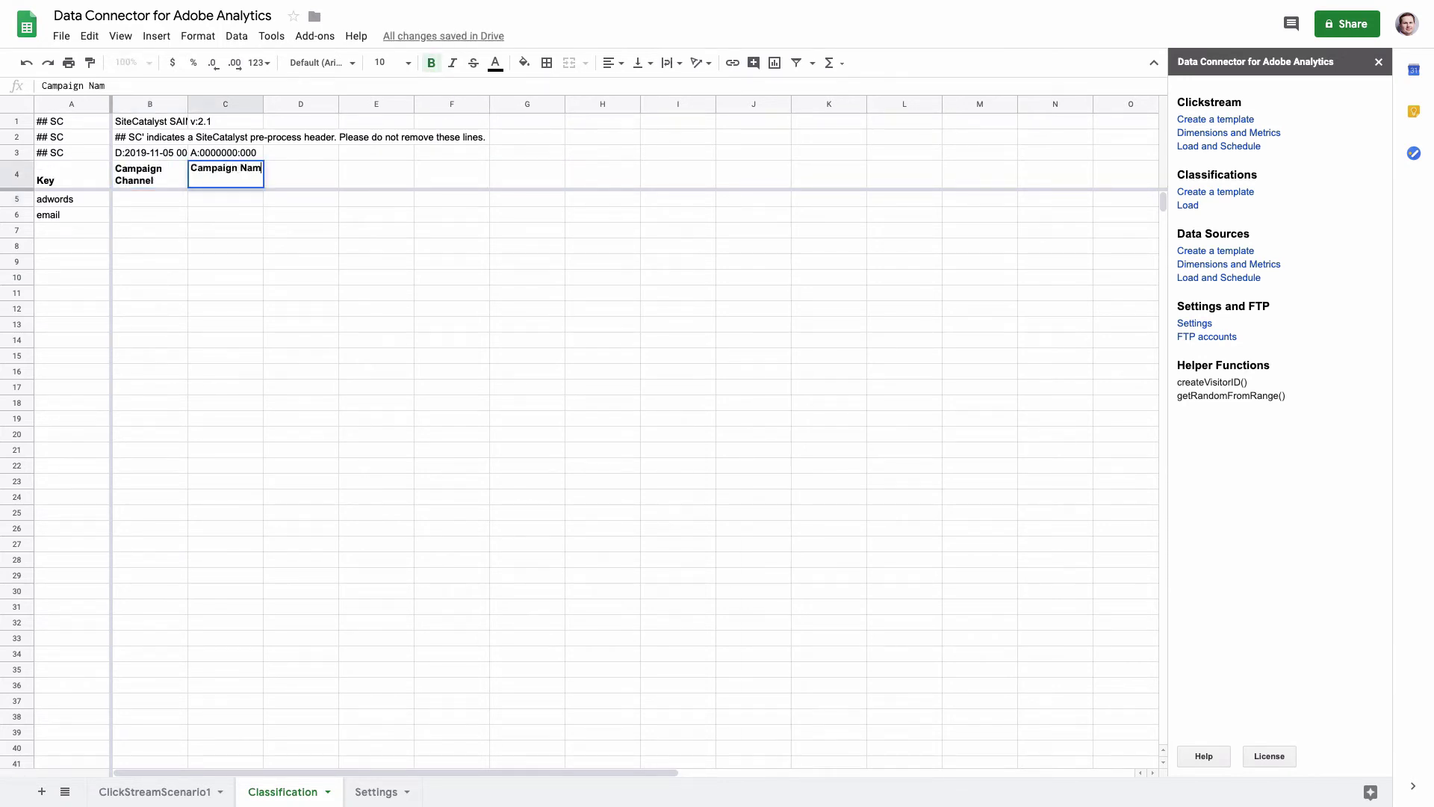
{"action": "key", "text": "Return"}
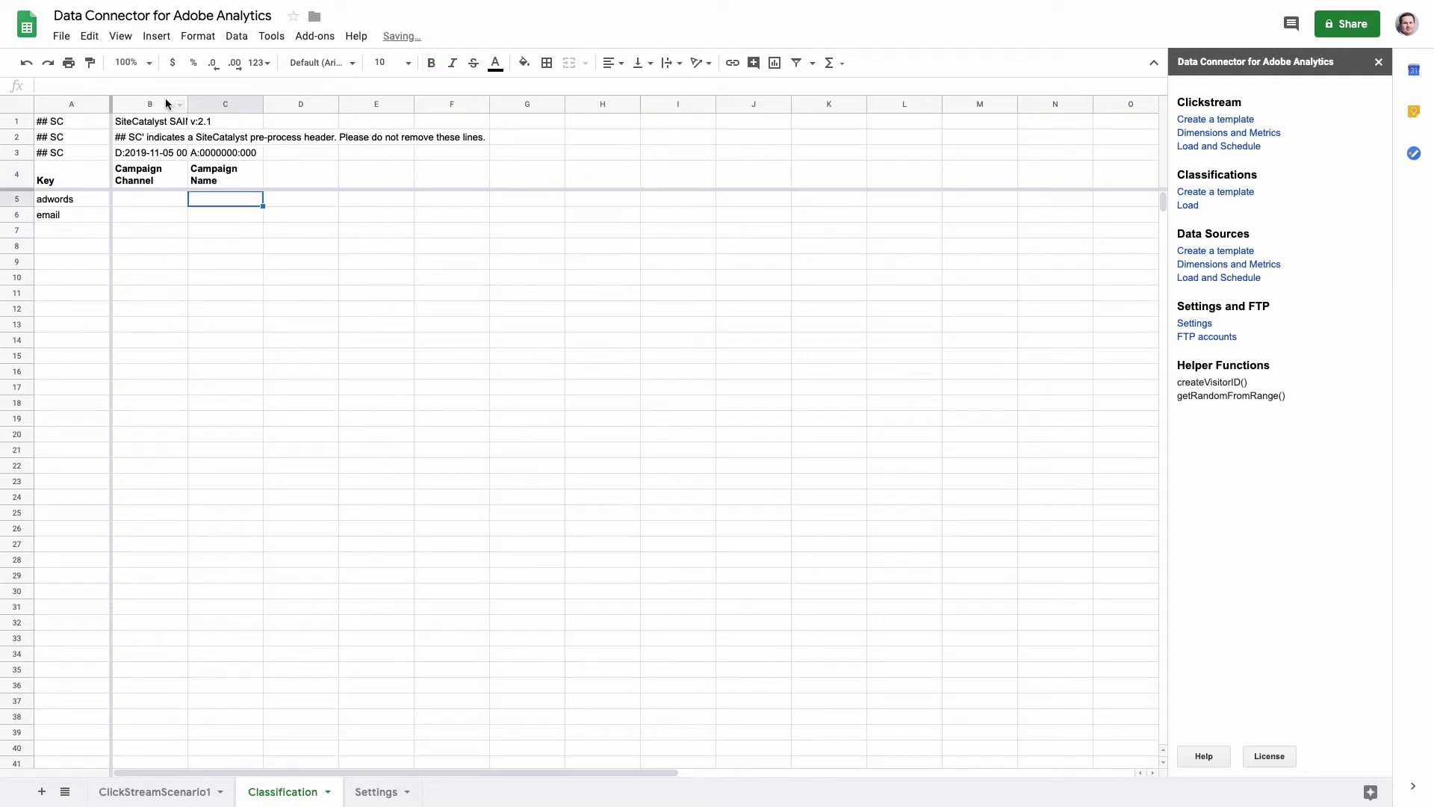
{"action": "left_click_drag", "start_coordinate": [189, 102], "coordinate": [226, 102]}
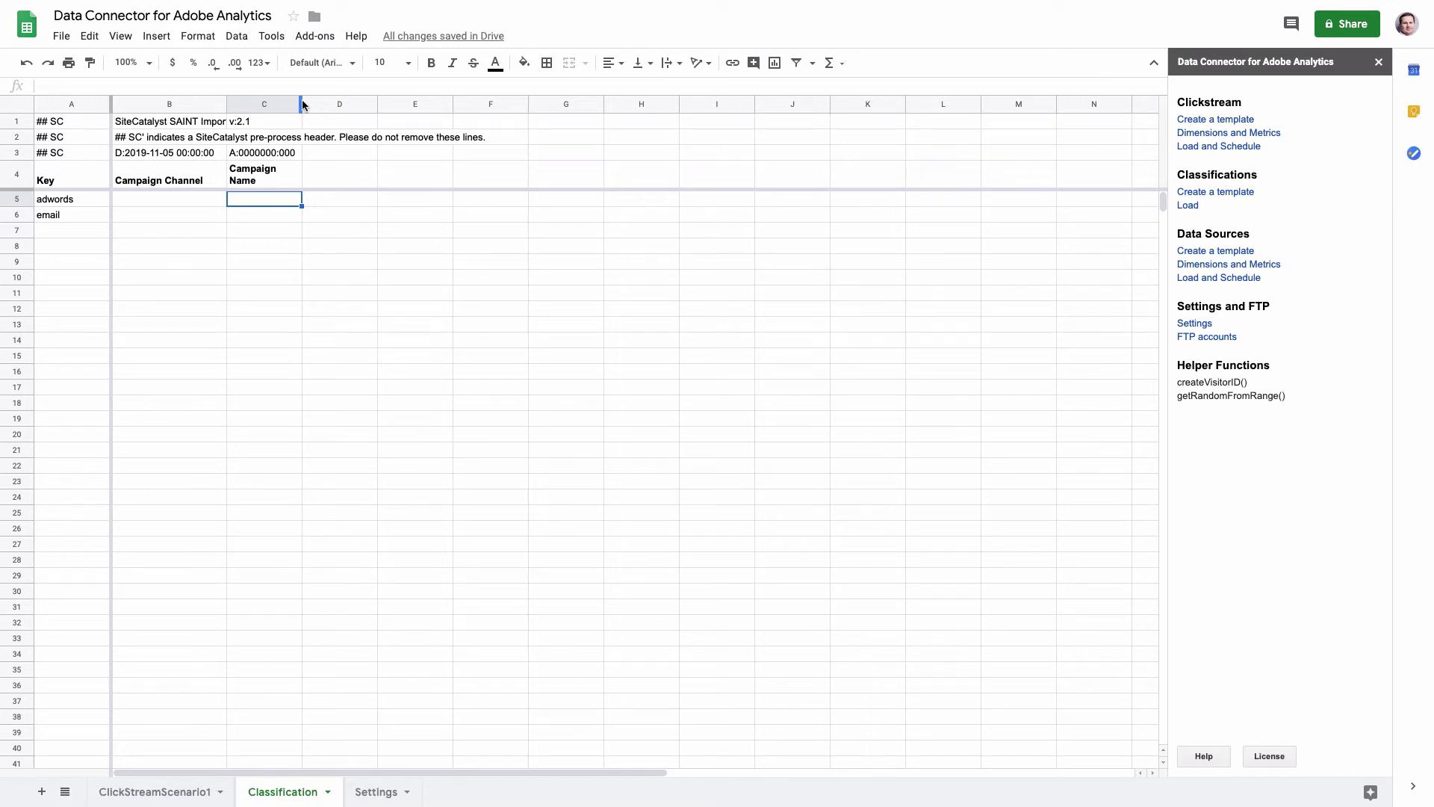
{"action": "left_click_drag", "start_coordinate": [300, 102], "coordinate": [347, 102]}
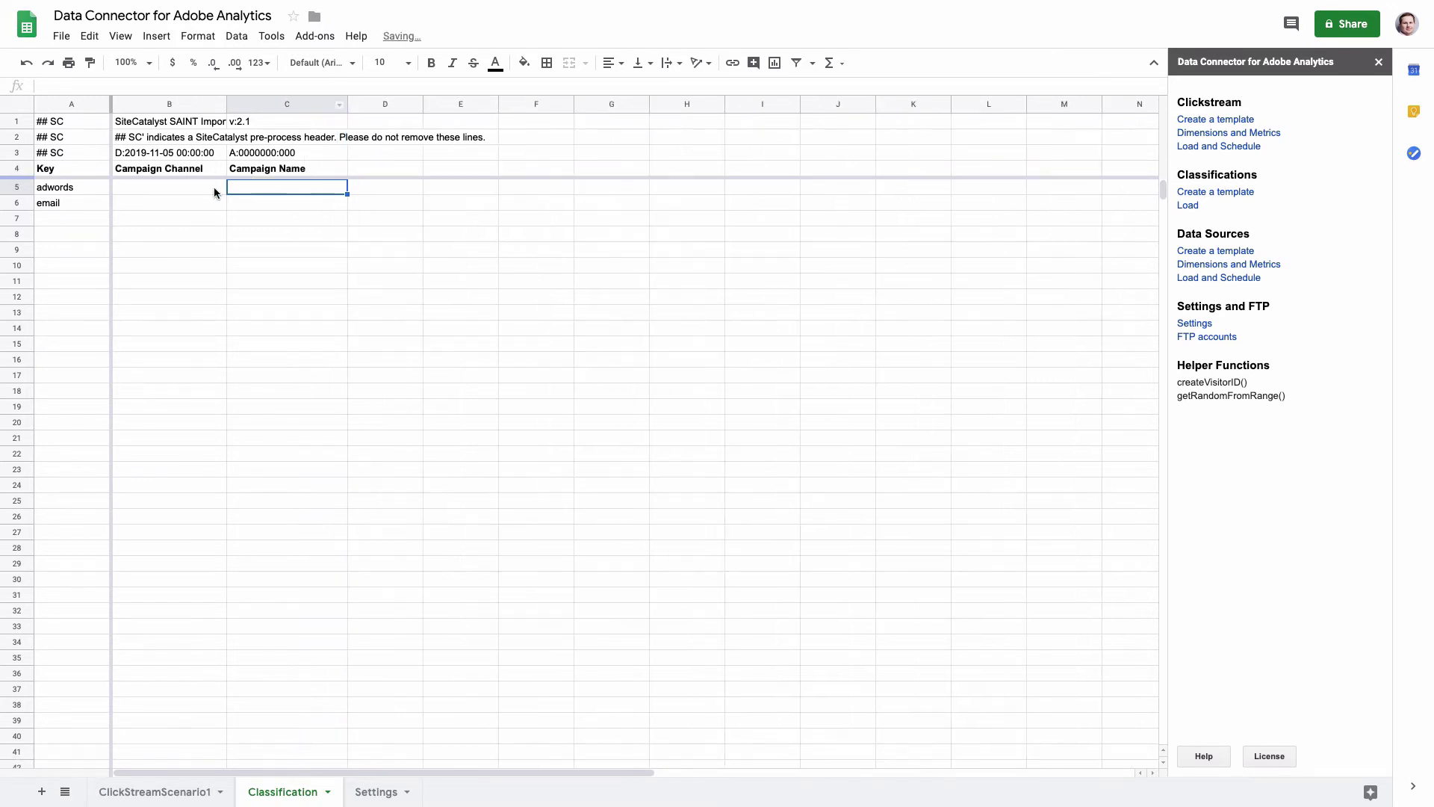
Fill in the Campaign Channel column with Paid Search for adwords and Email Marketing for email.
{"action": "left_click", "coordinate": [137, 187]}
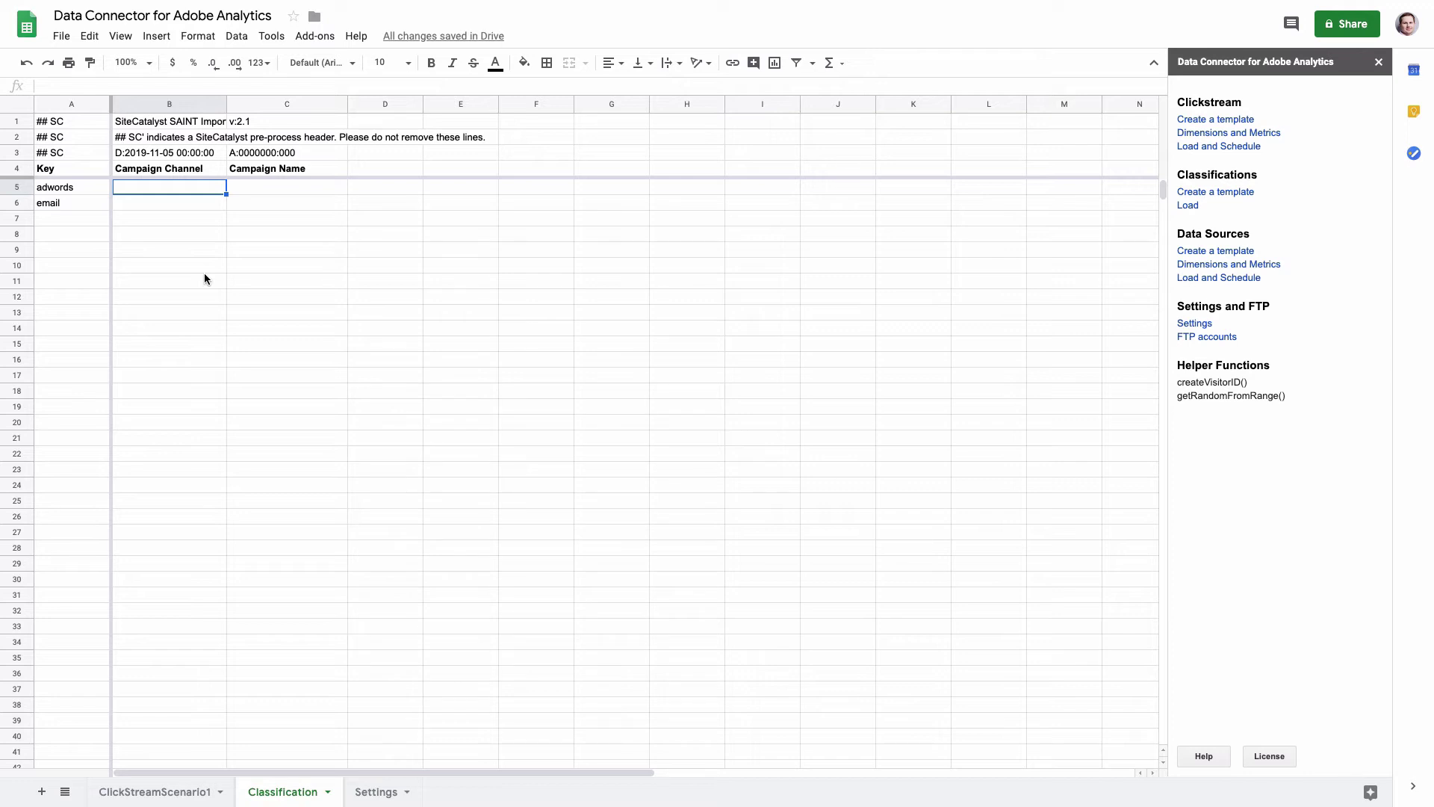
{"action": "type", "text": "Paid Sear"}
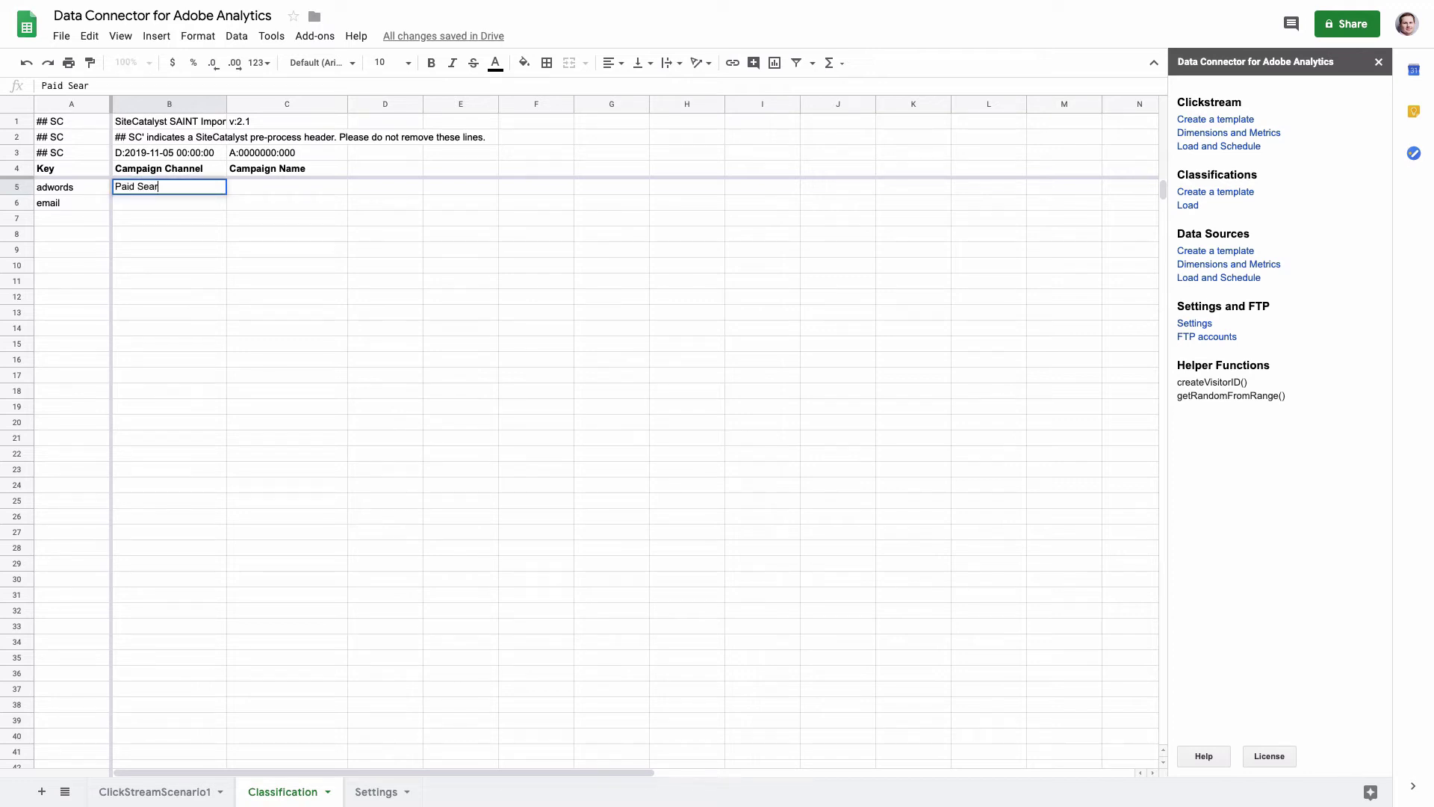
{"action": "type", "text": "ch"}
{"action": "key", "text": "Return"}
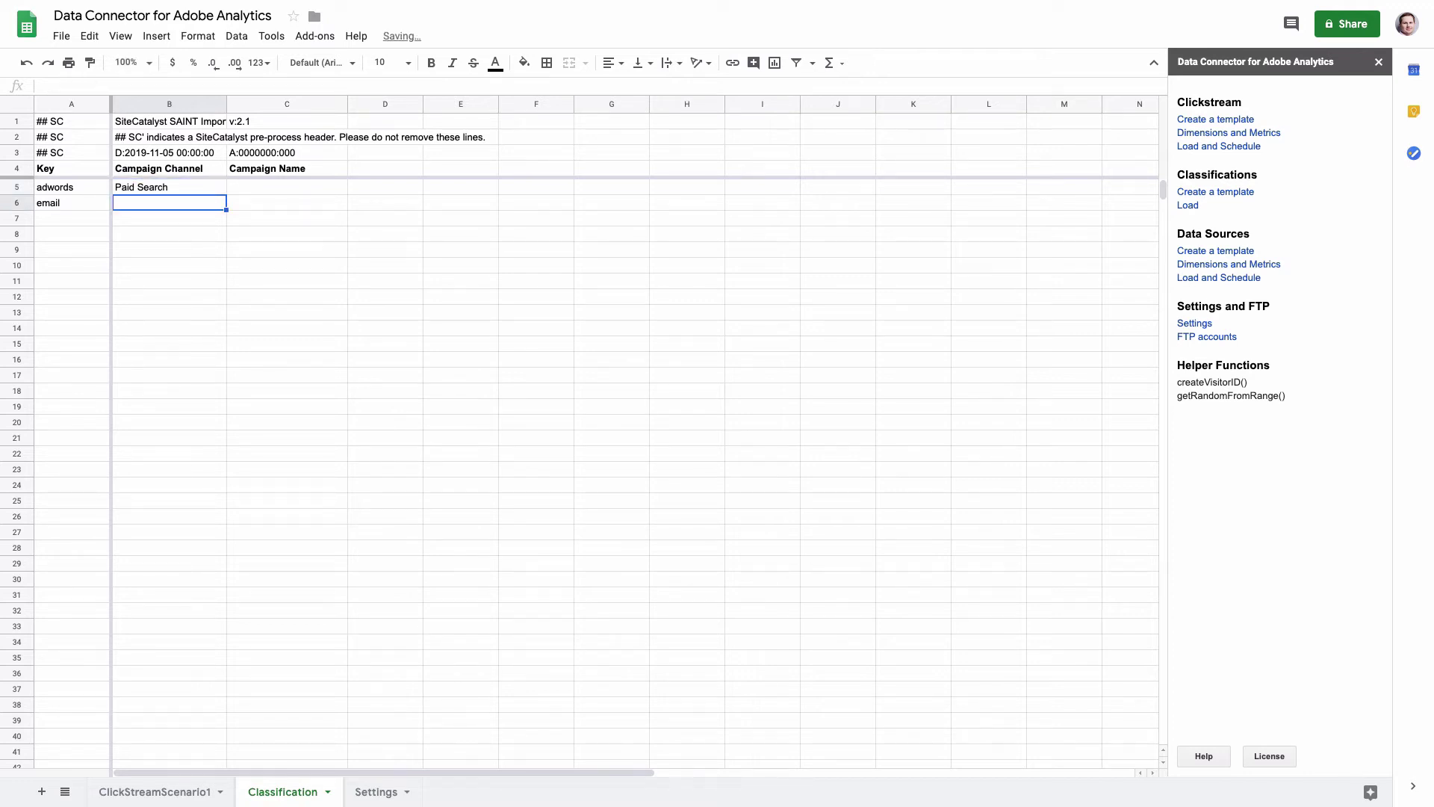
{"action": "type", "text": "Email Marketing"}
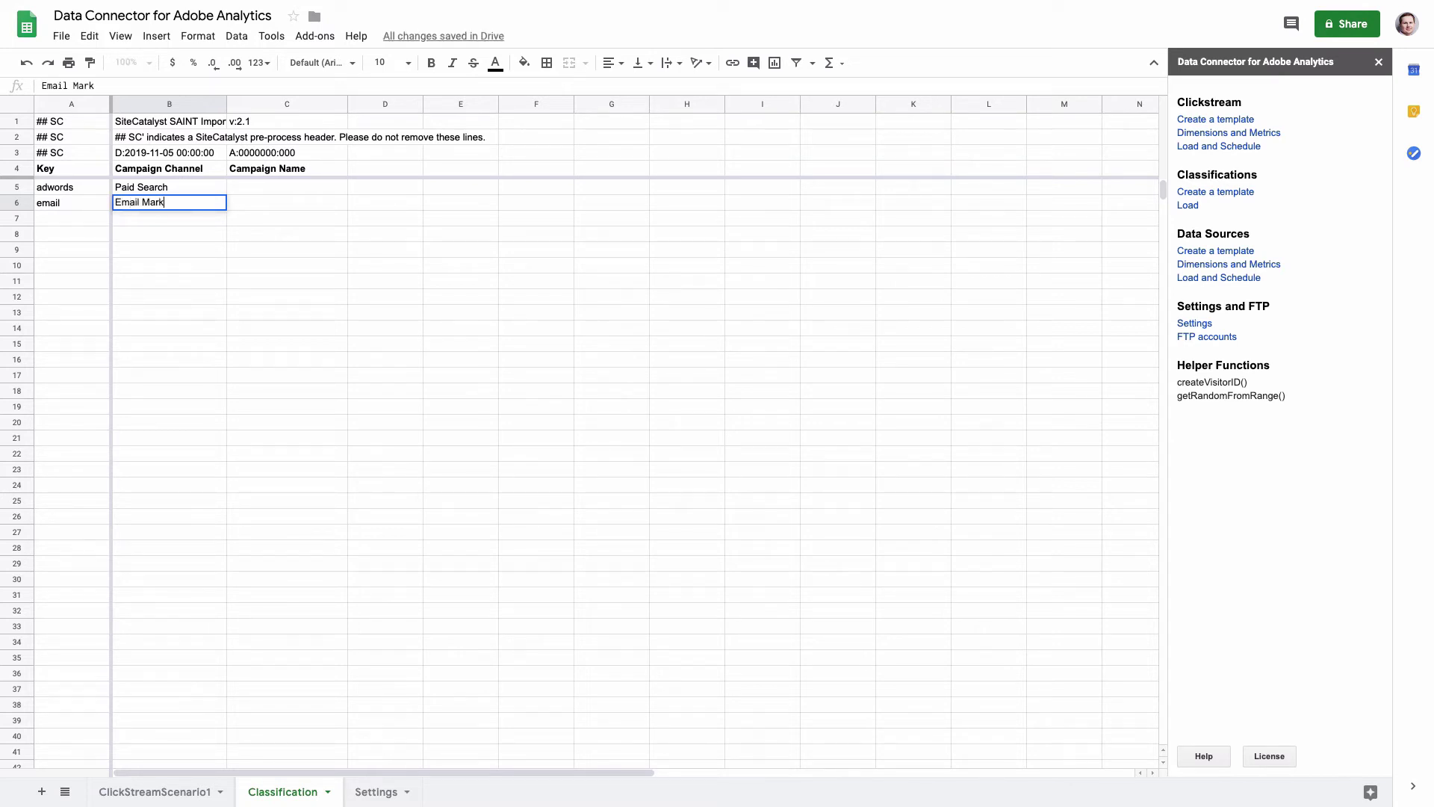
Fill in the Campaign Name column with Paid Search General for adwords and Email Marketing General for email.
{"action": "left_click", "coordinate": [287, 186]}
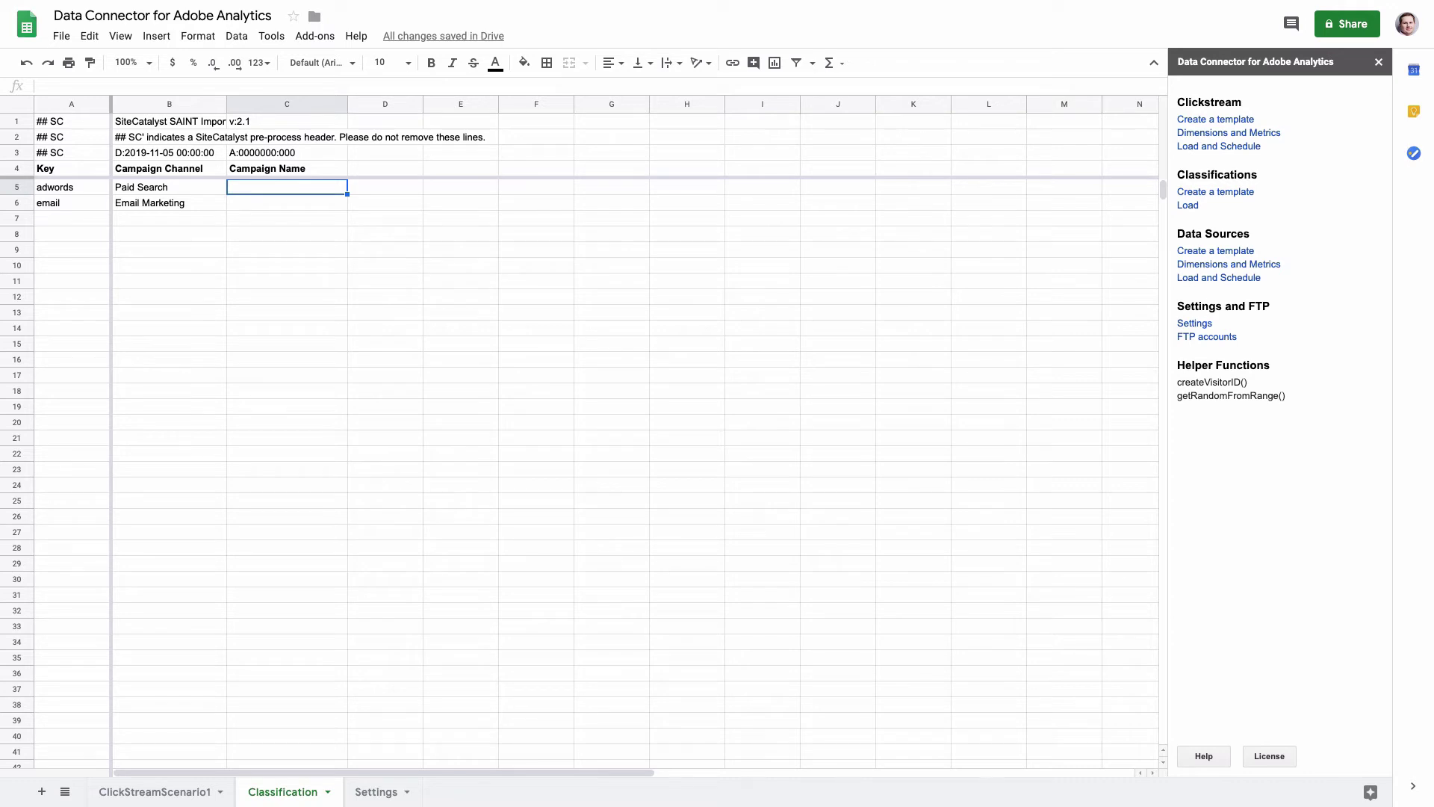
{"action": "type", "text": "G"}
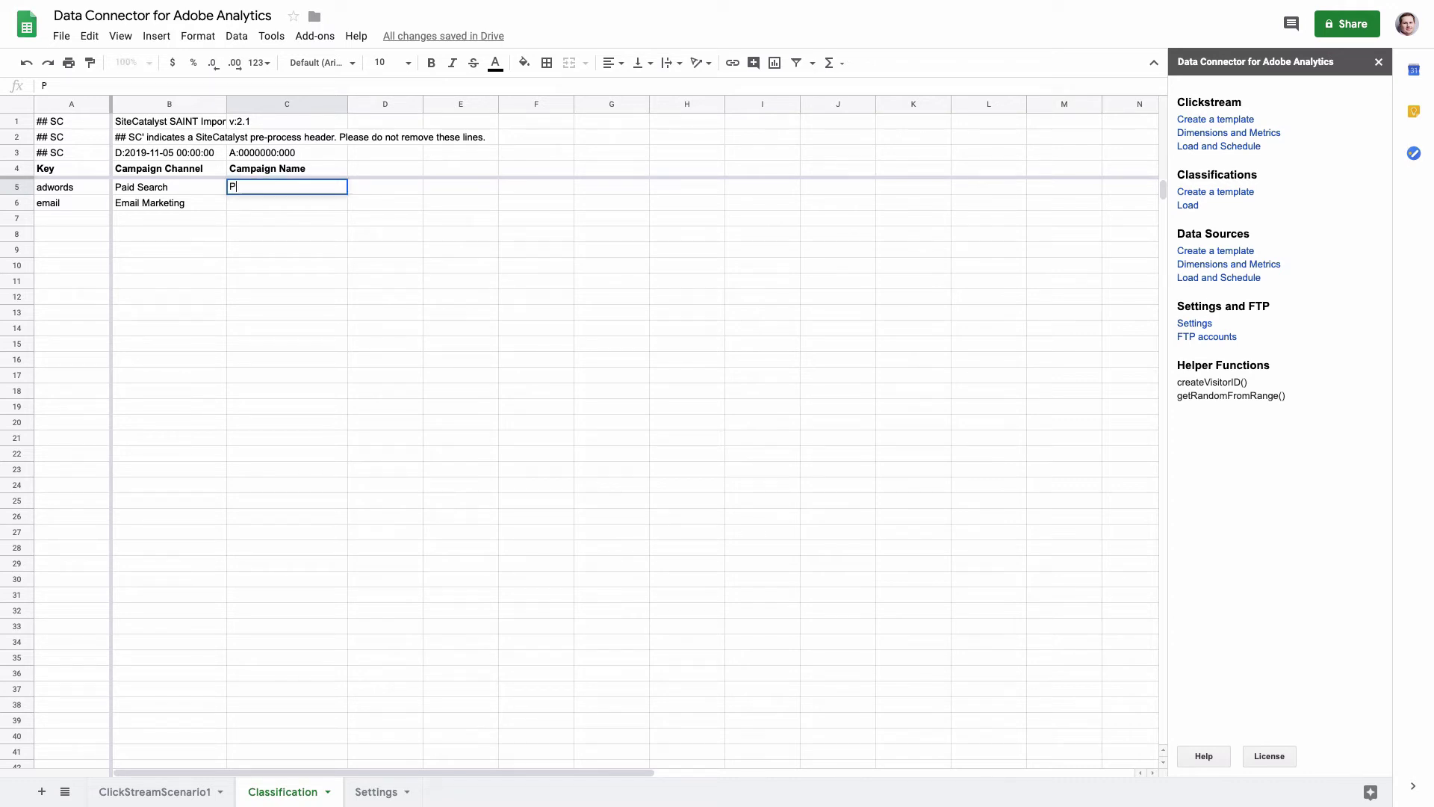
{"action": "key", "text": "BackSpace"}
{"action": "type", "text": "Paid Search General"}
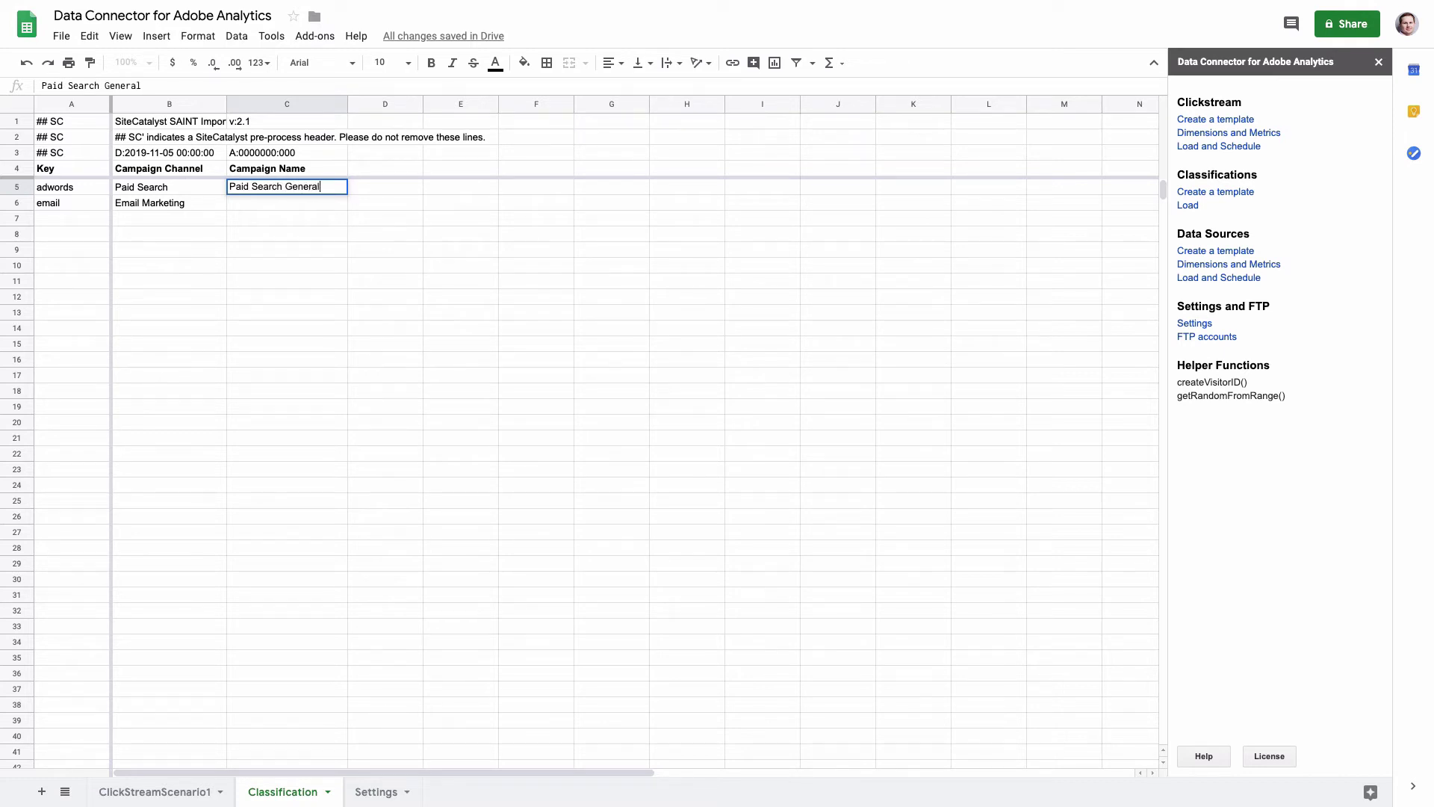
{"action": "key", "text": "Return"}
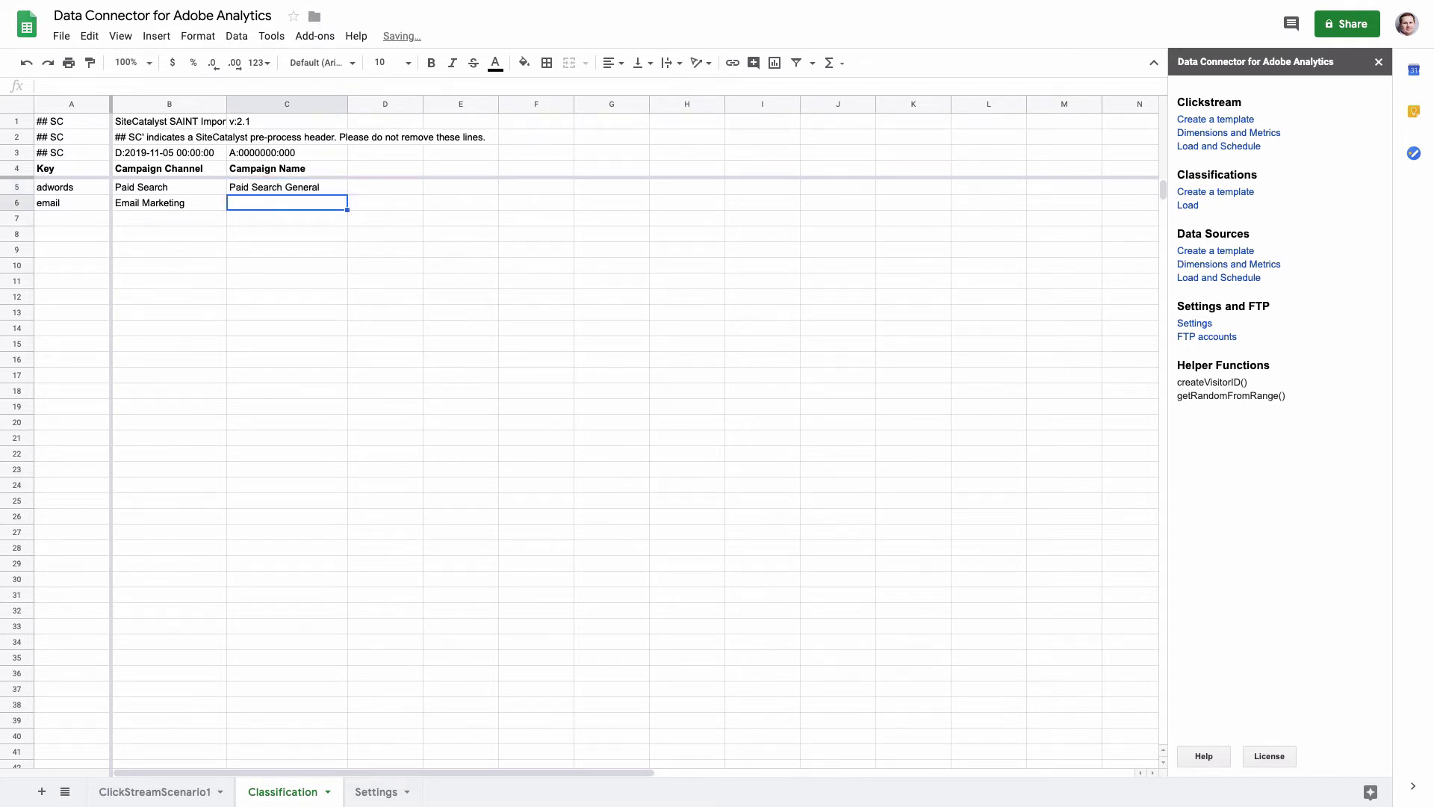
{"action": "type", "text": "Email Marketign"}
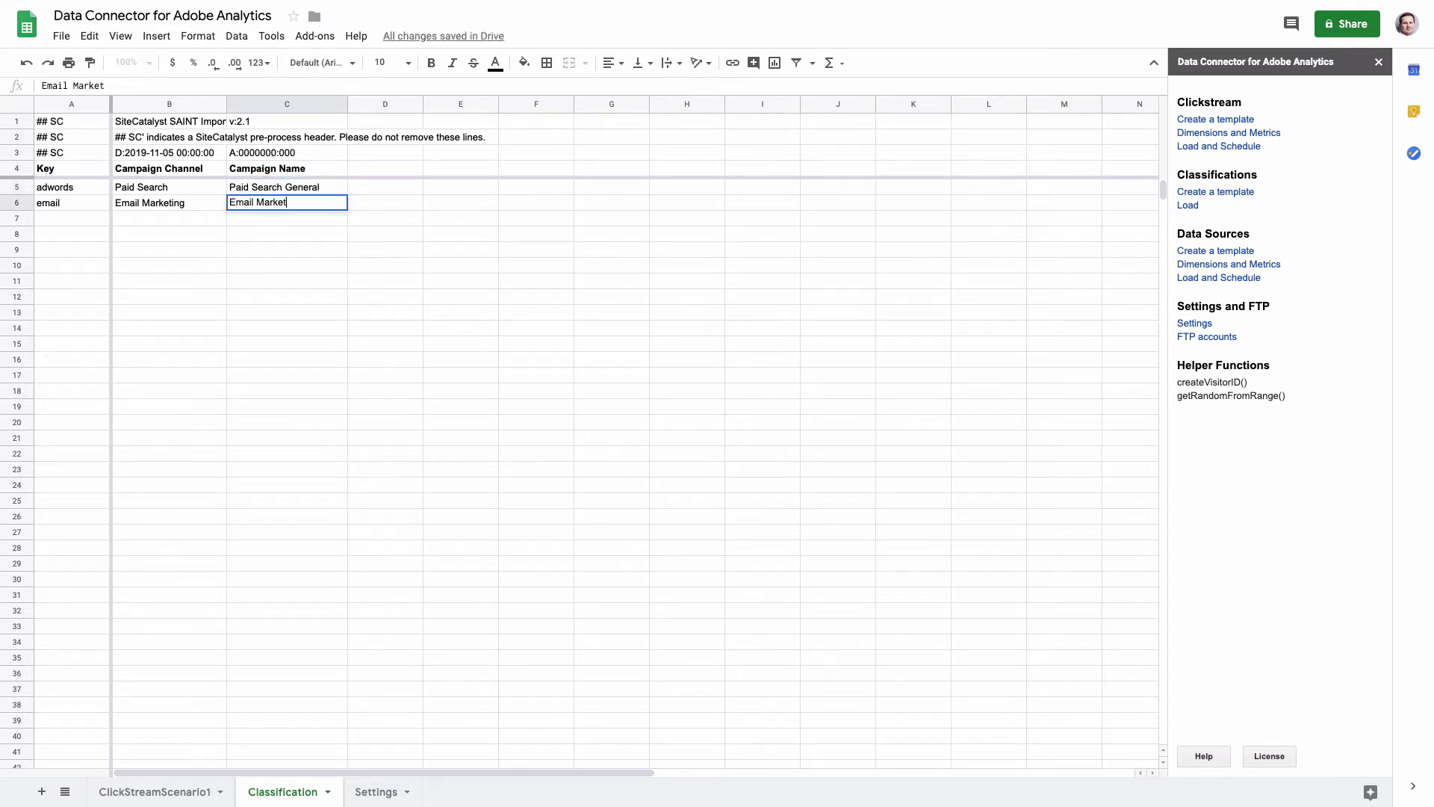
{"action": "key", "text": "BackSpace"}
{"action": "key", "text": "BackSpace"}
{"action": "type", "text": "ng General"}
{"action": "key", "text": "Return"}
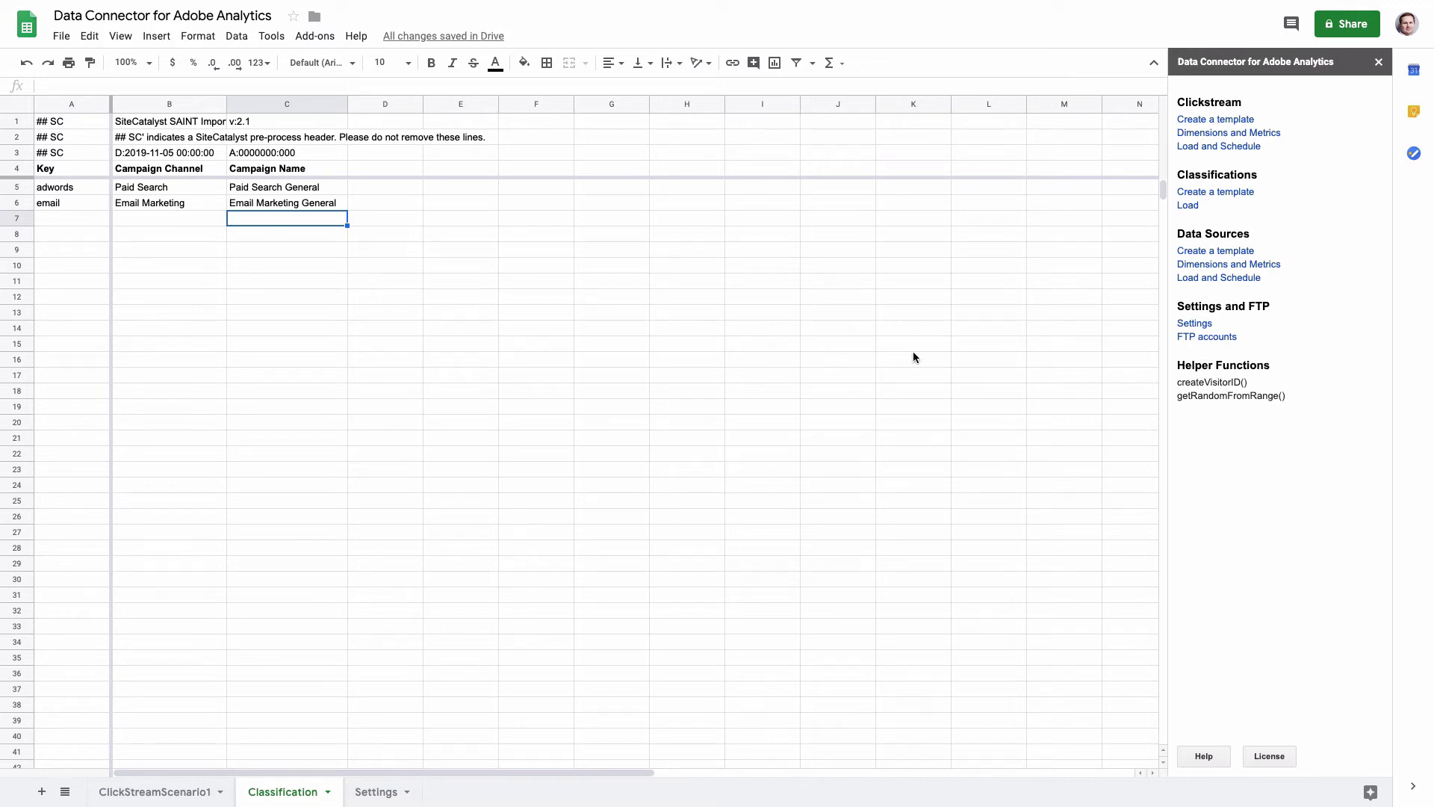
Open the FTP accounts sheet and add an account named Classification: Tracking Code with host ftp3.omniture.com.
{"action": "left_click", "coordinate": [1211, 338]}
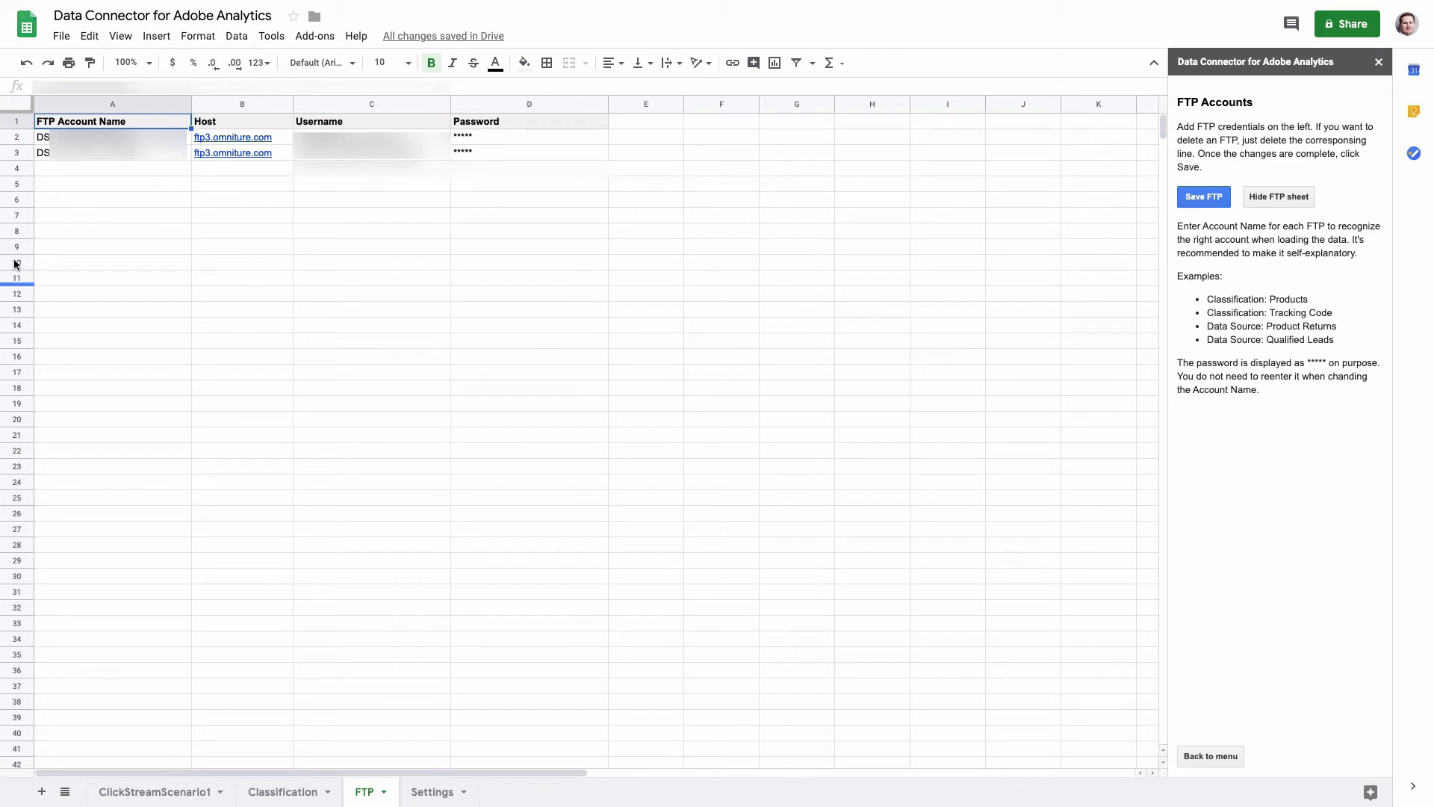
{"action": "left_click", "coordinate": [115, 169]}
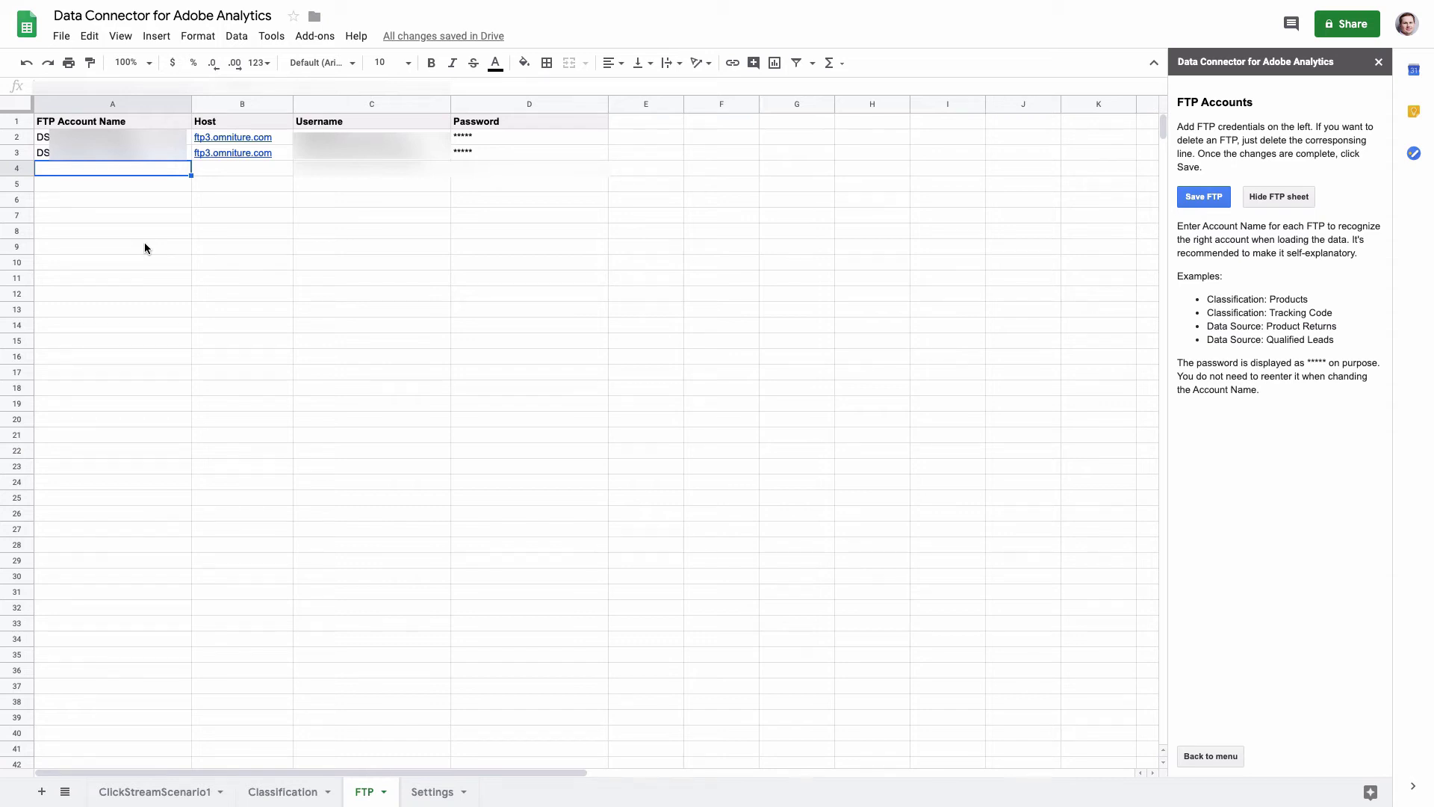
{"action": "type", "text": "Classification:"}
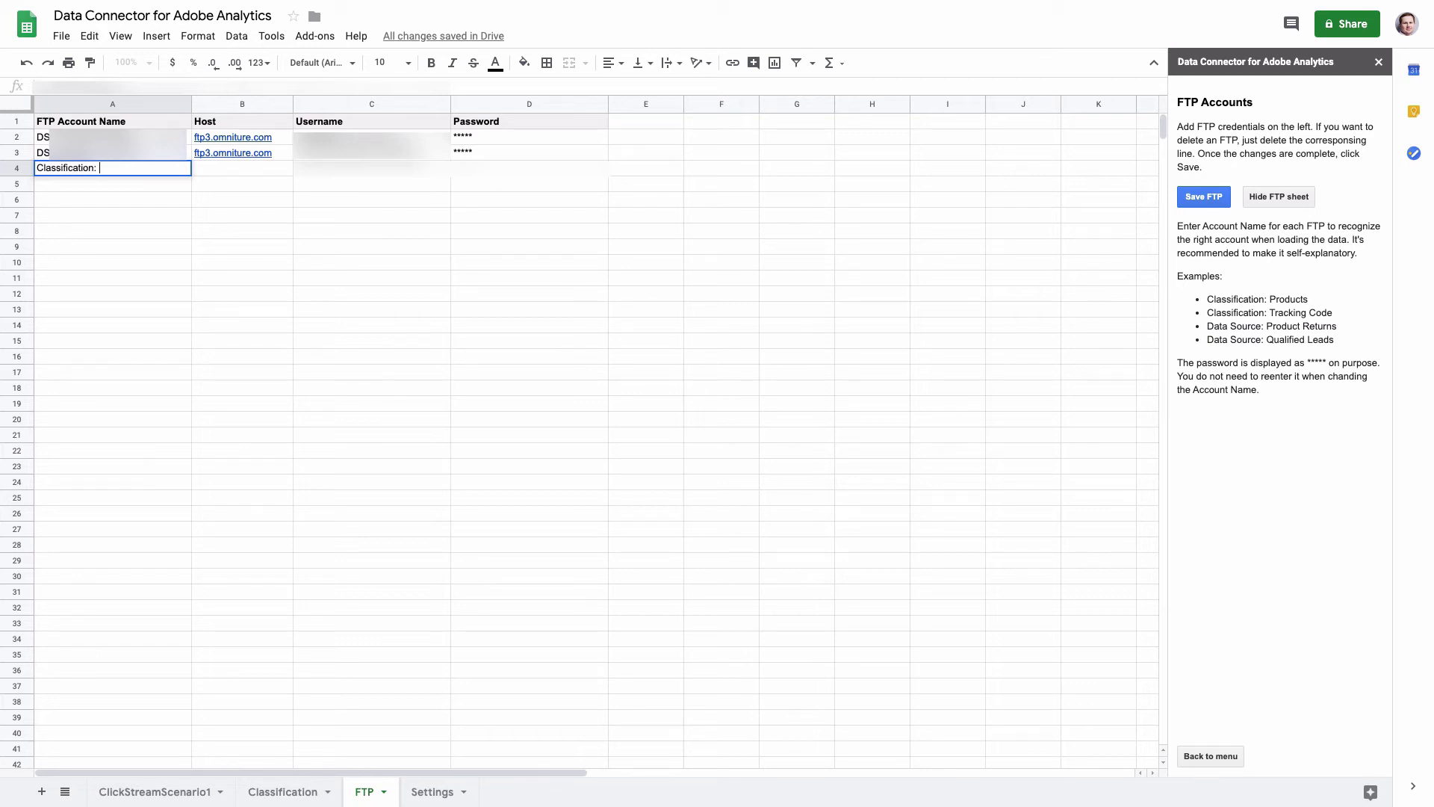
{"action": "type", "text": "racking Code"}
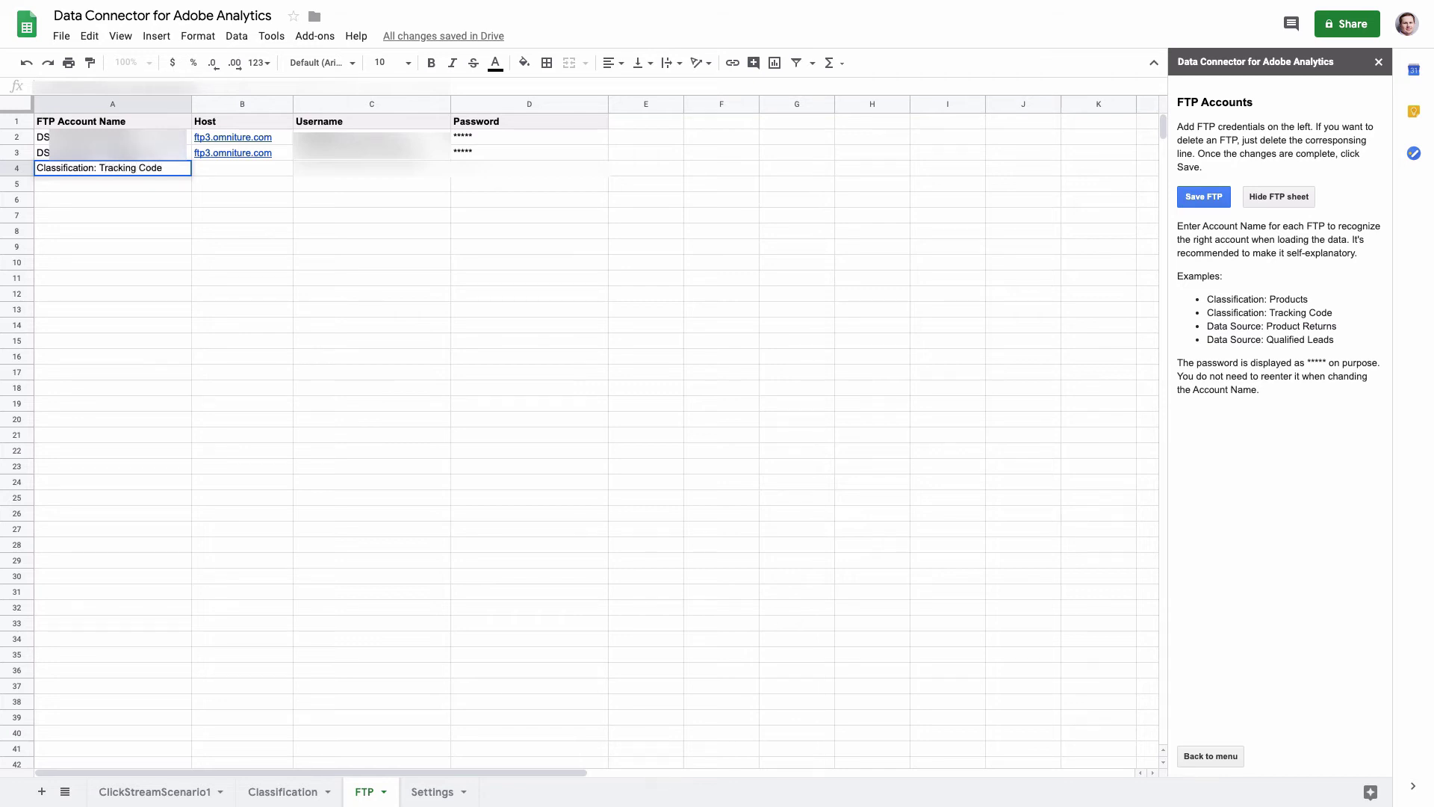
{"action": "key", "text": "Tab"}
{"action": "type", "text": "ftp"}
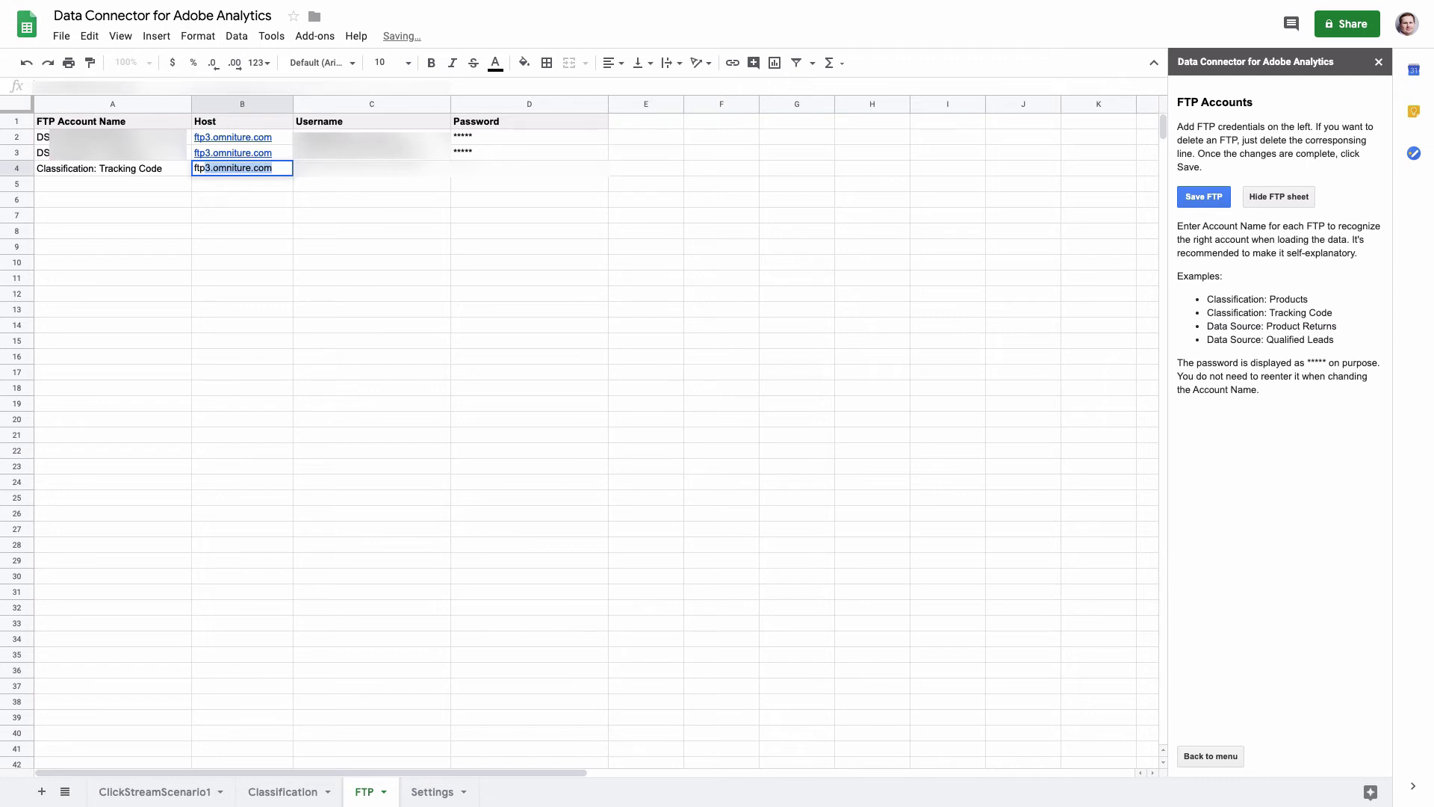
Enter the FTP username and password for the Classification: Tracking Code account.
{"action": "key", "text": "Tab"}
{"action": "type", "text": "usernam"}
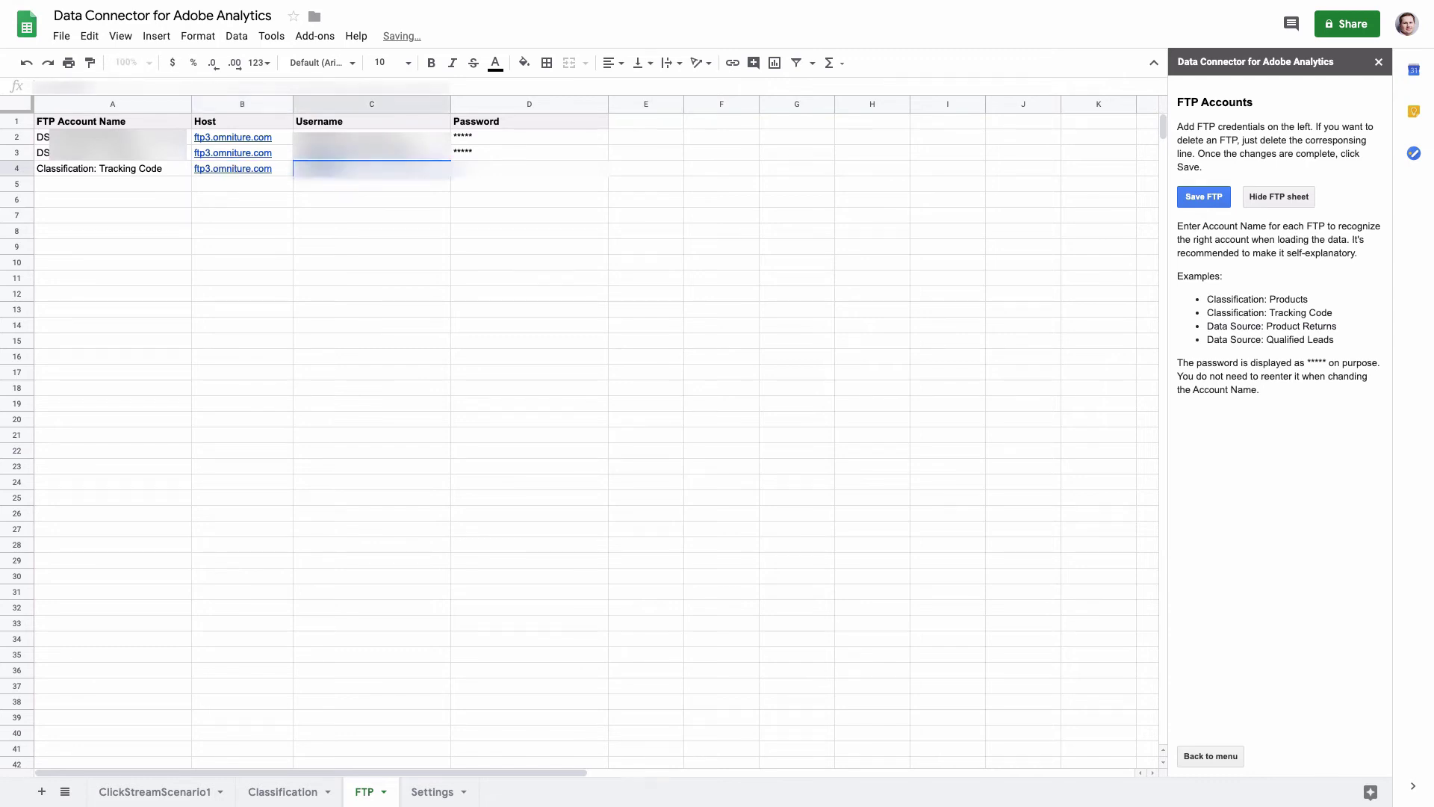
{"action": "key", "text": "Tab"}
{"action": "type", "text": "password"}
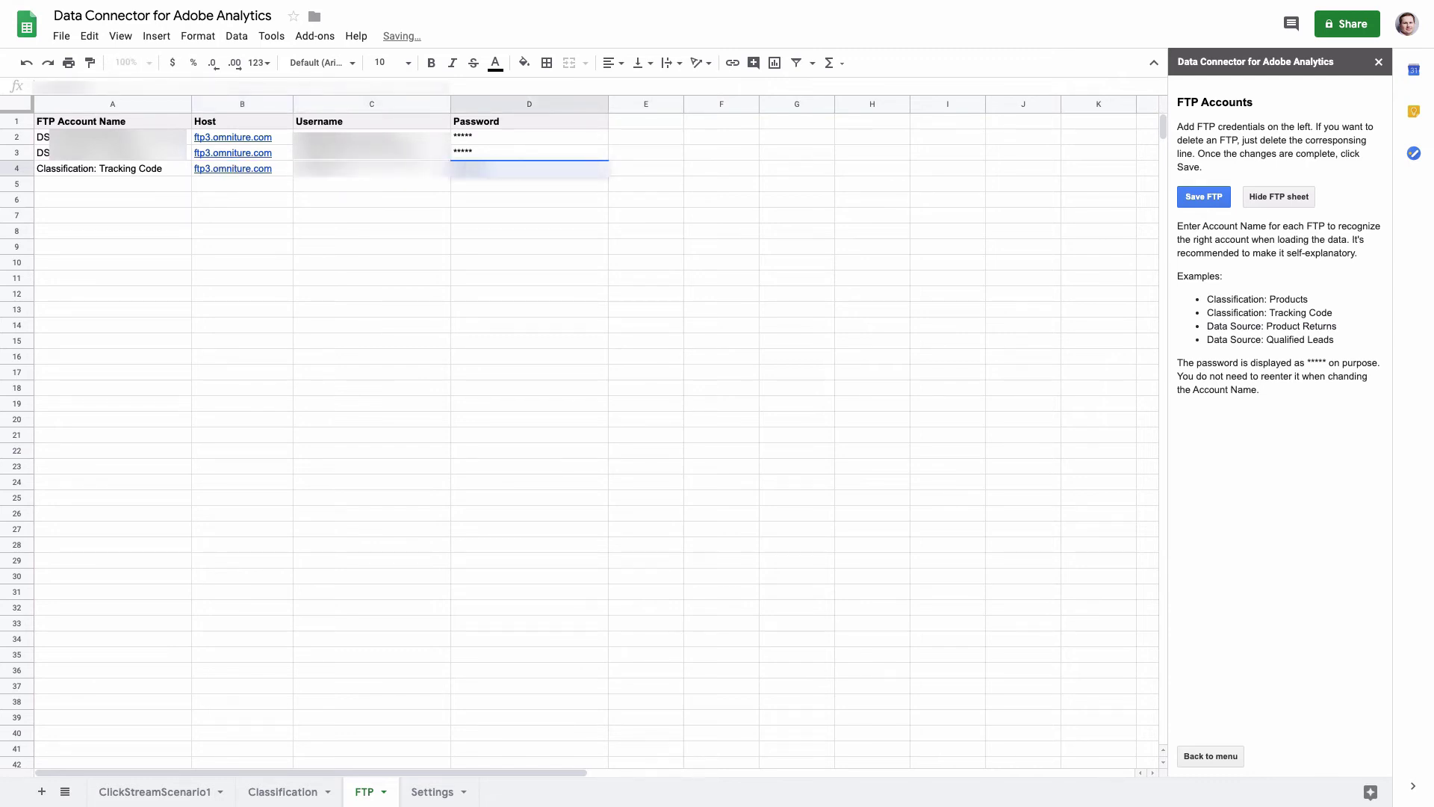
{"action": "key", "text": "Return"}
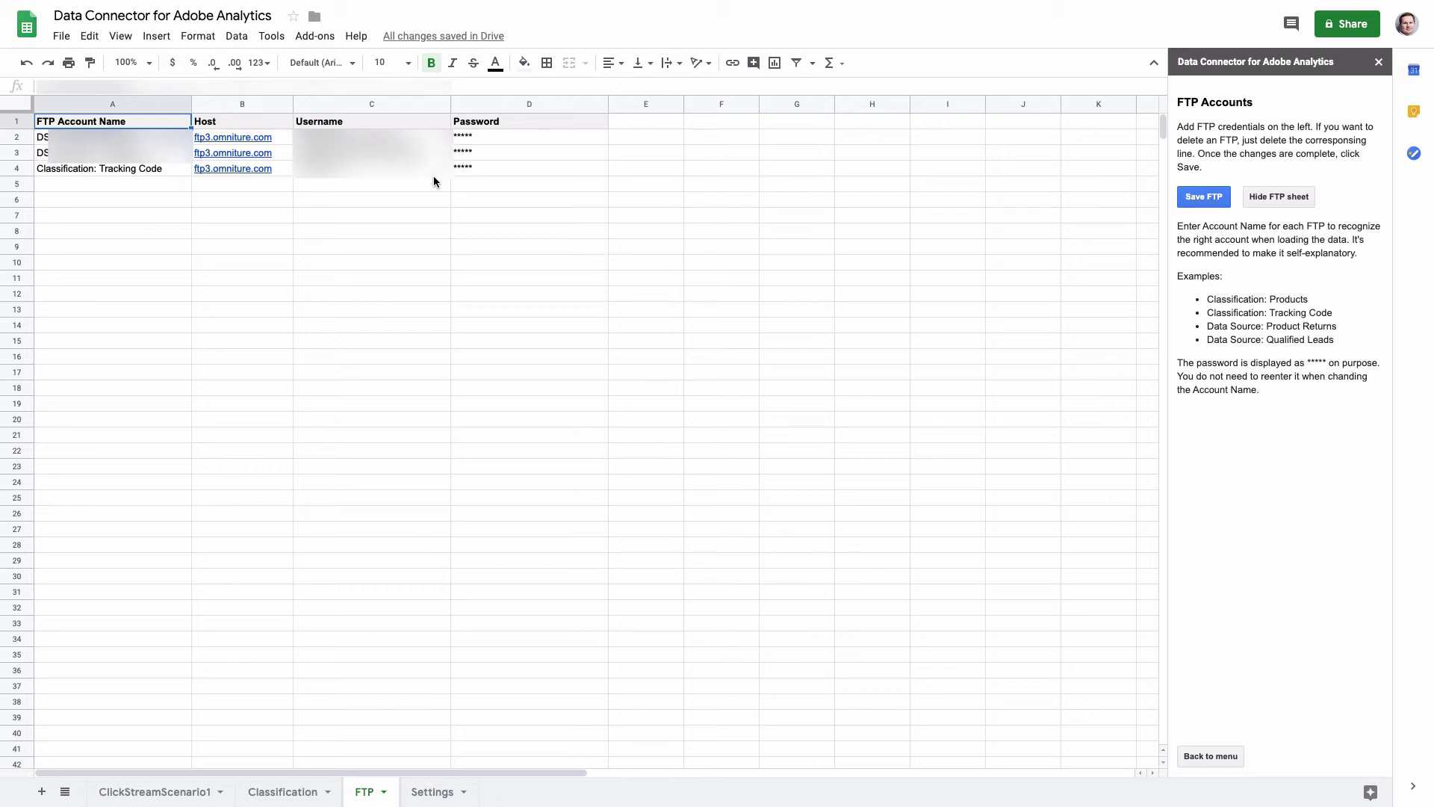
Check the Classification: Tracking Code account name in edit mode and save the FTP accounts.
{"action": "double_click", "coordinate": [160, 170]}
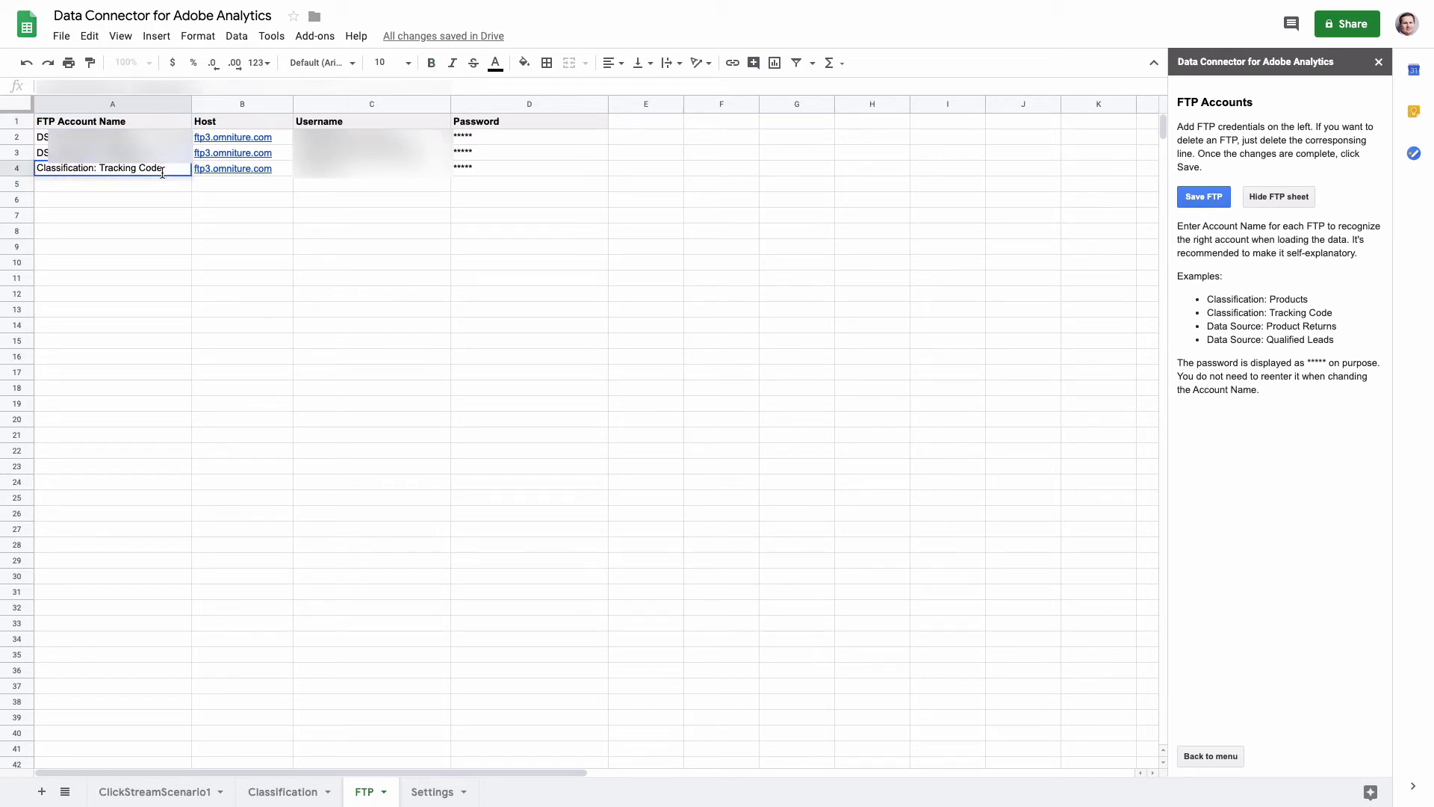
{"action": "key", "text": "Return"}
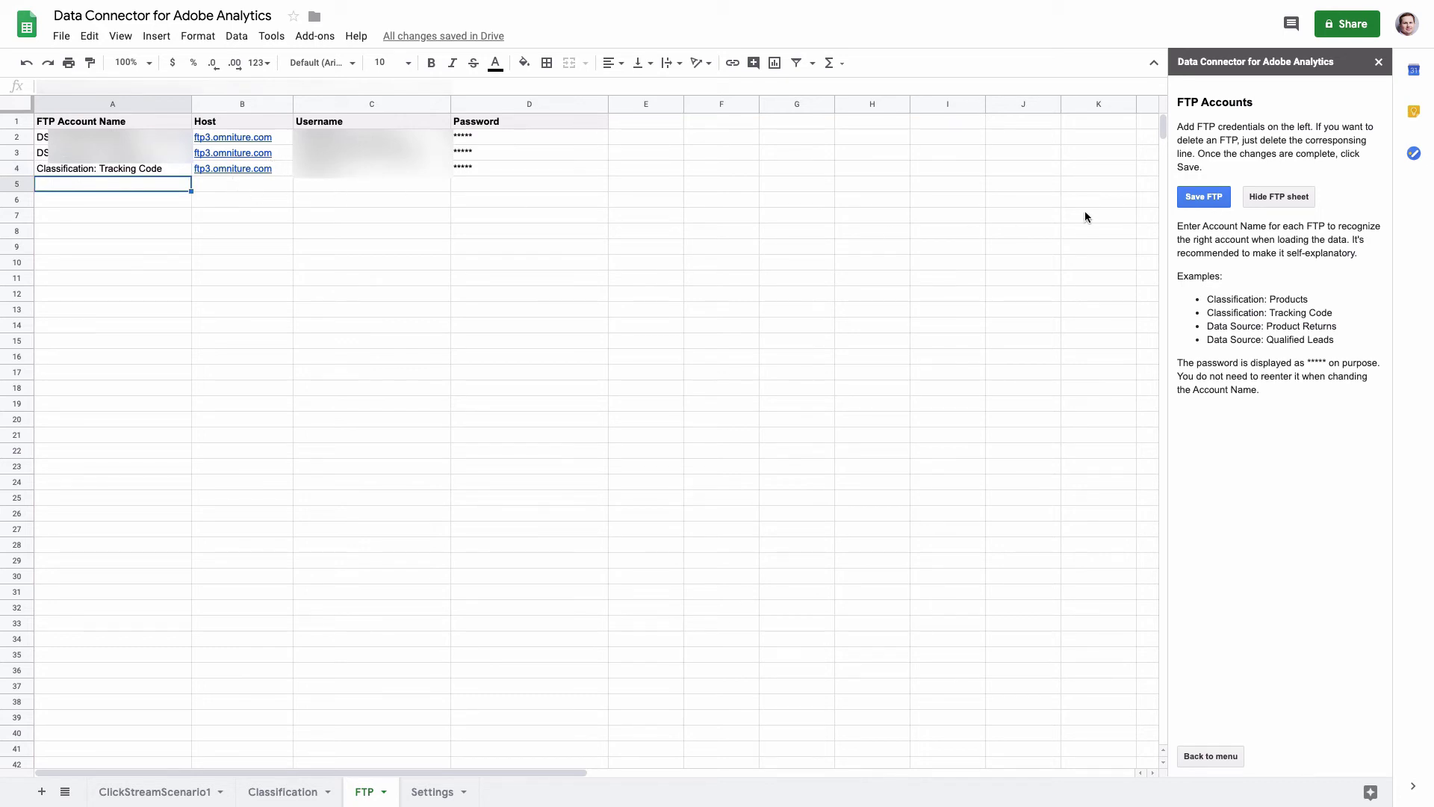
{"action": "left_click", "coordinate": [1206, 198]}
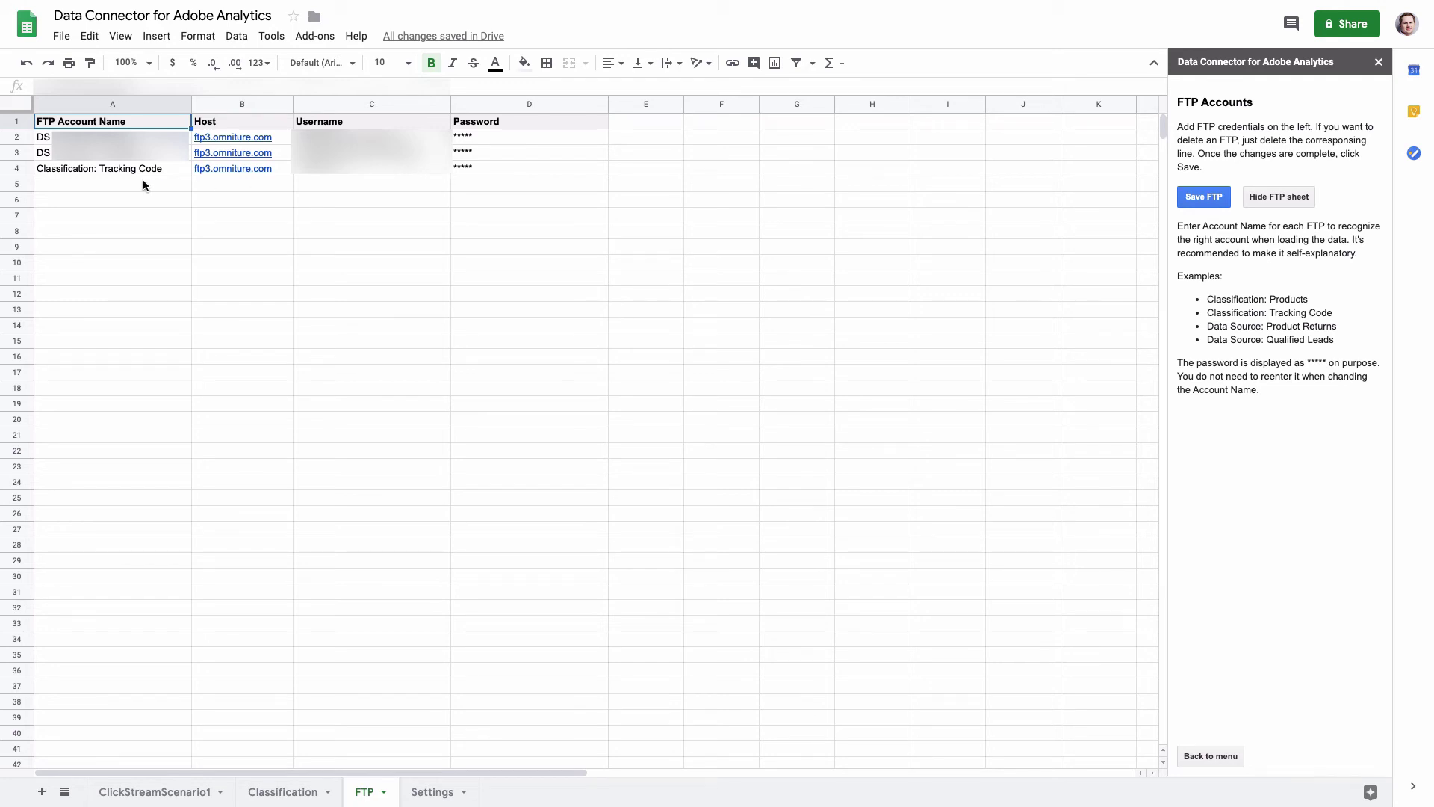
Copy the Classification: Tracking Code account row, delete that row and save the FTP accounts.
{"action": "left_click_drag", "start_coordinate": [96, 169], "coordinate": [471, 168]}
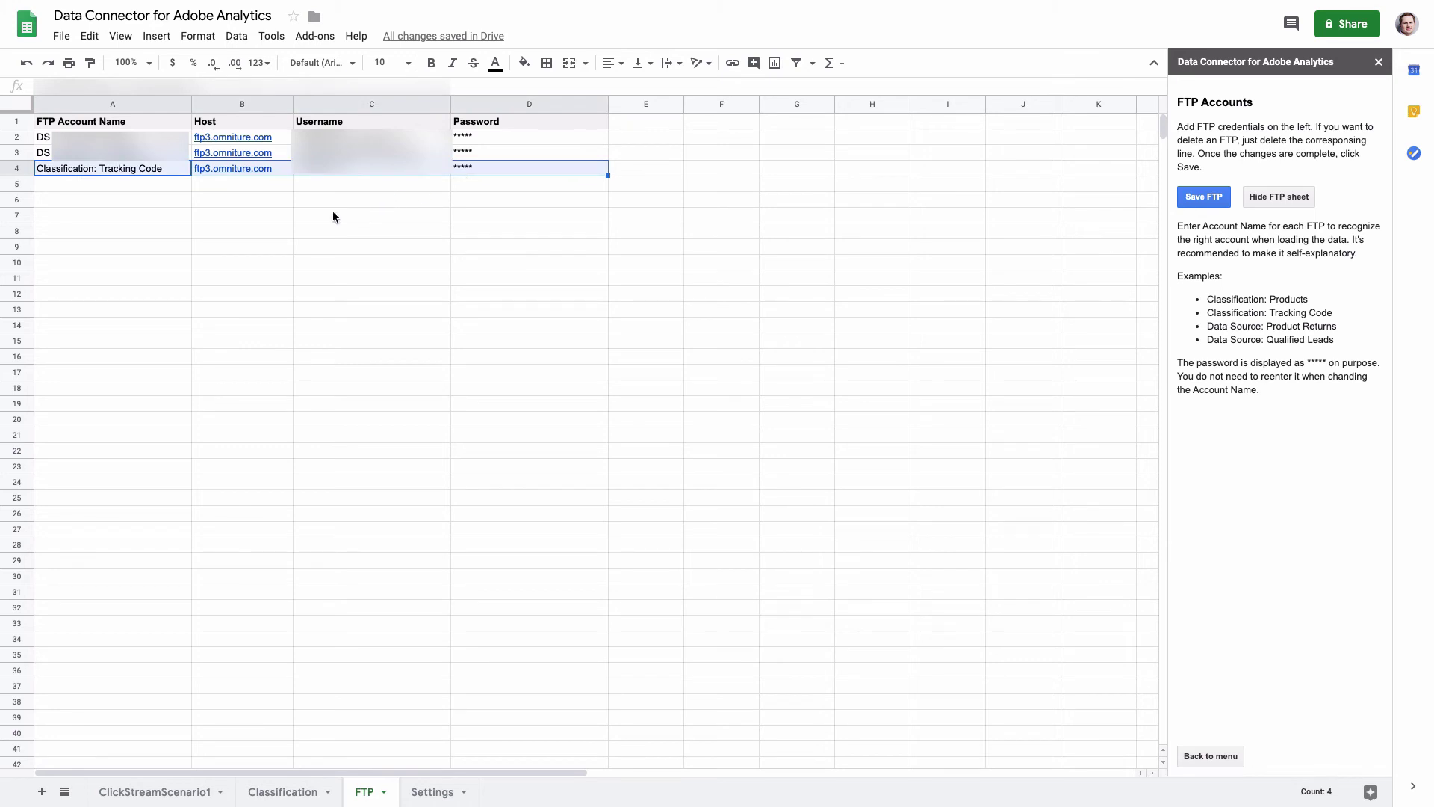
{"action": "key", "text": "super+c"}
{"action": "right_click", "coordinate": [22, 172]}
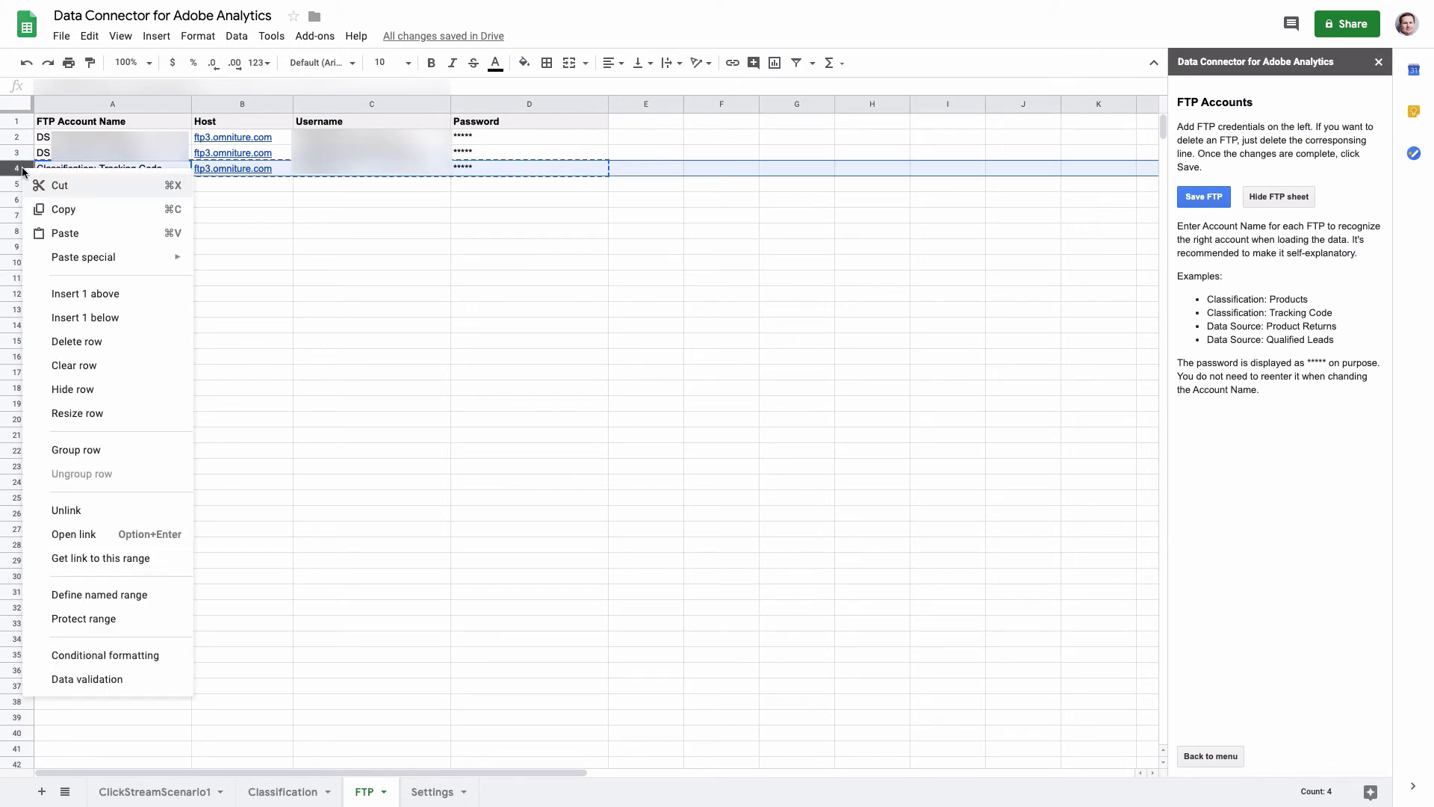
{"action": "left_click", "coordinate": [76, 341]}
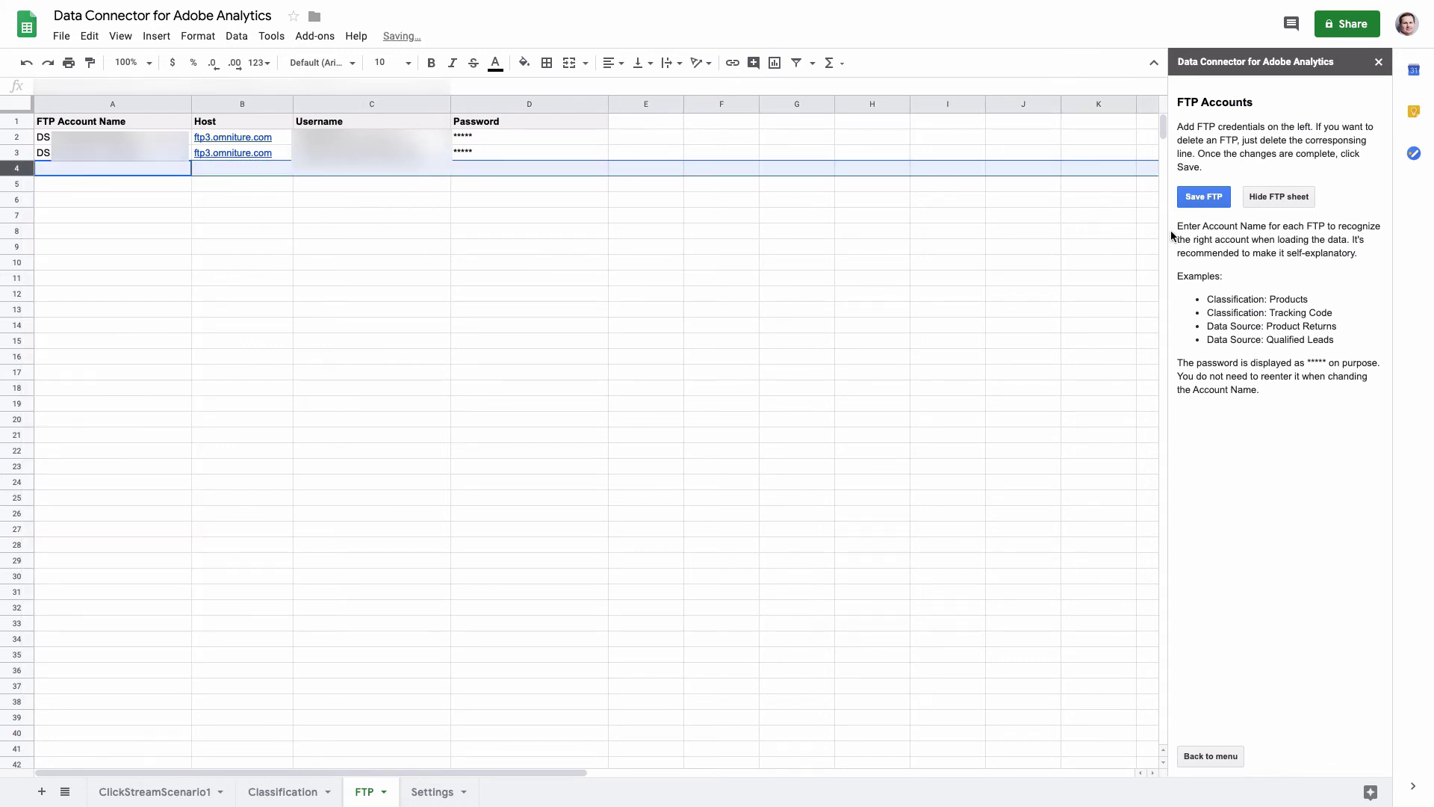
{"action": "left_click", "coordinate": [1203, 198]}
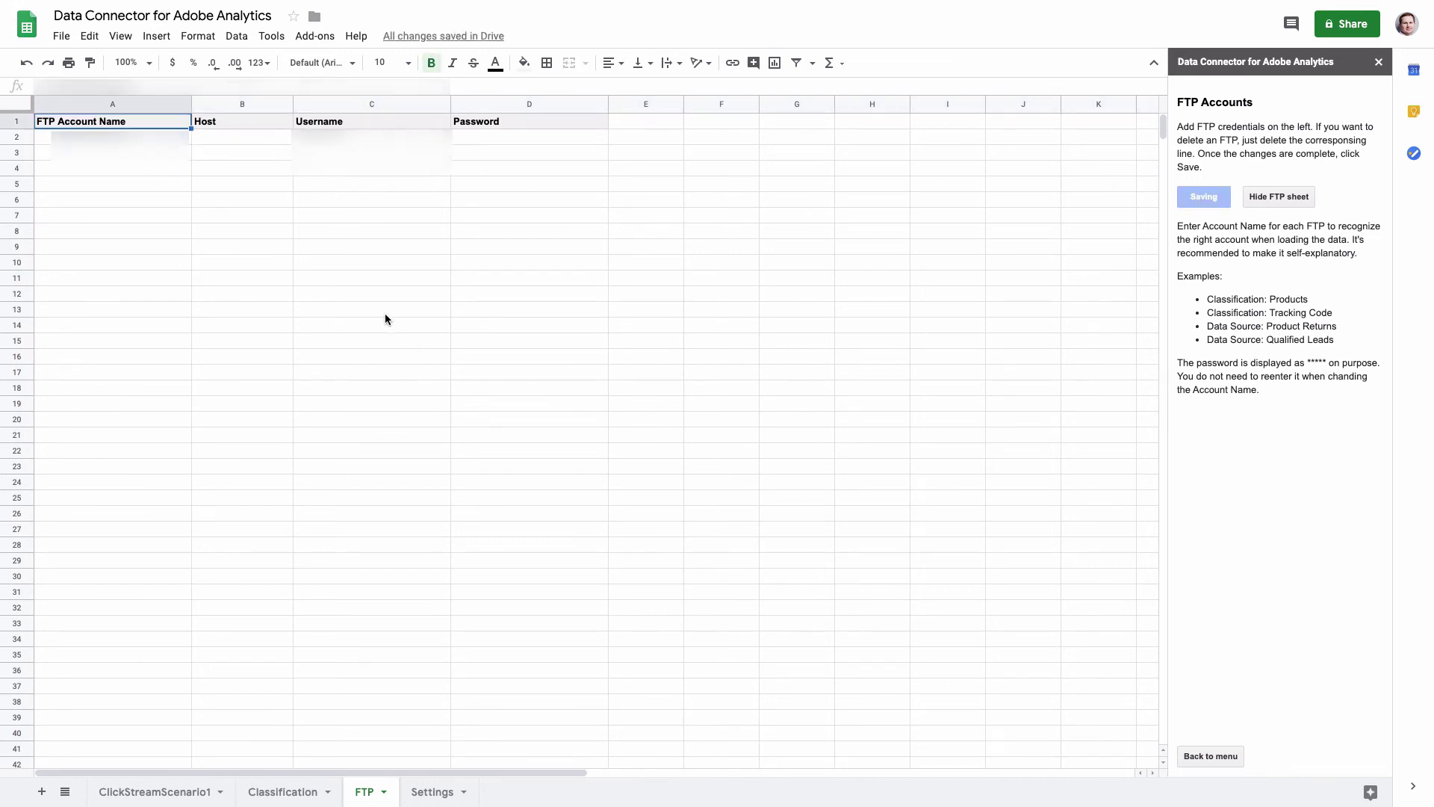
Paste the copied Classification: Tracking Code account into row 4, re-enter its FTP password and save the FTP accounts.
{"action": "left_click", "coordinate": [119, 169]}
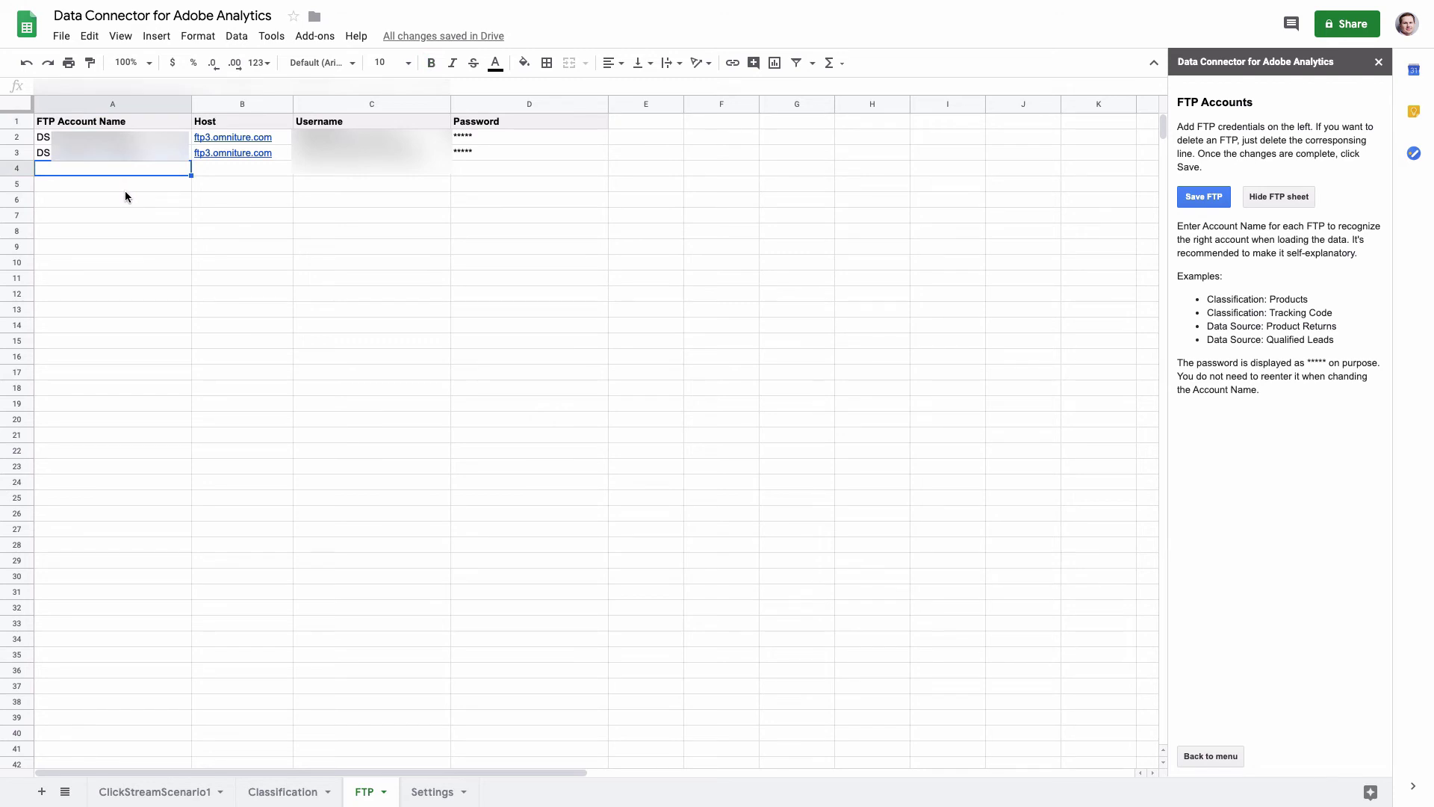
{"action": "key", "text": "ctrl+v"}
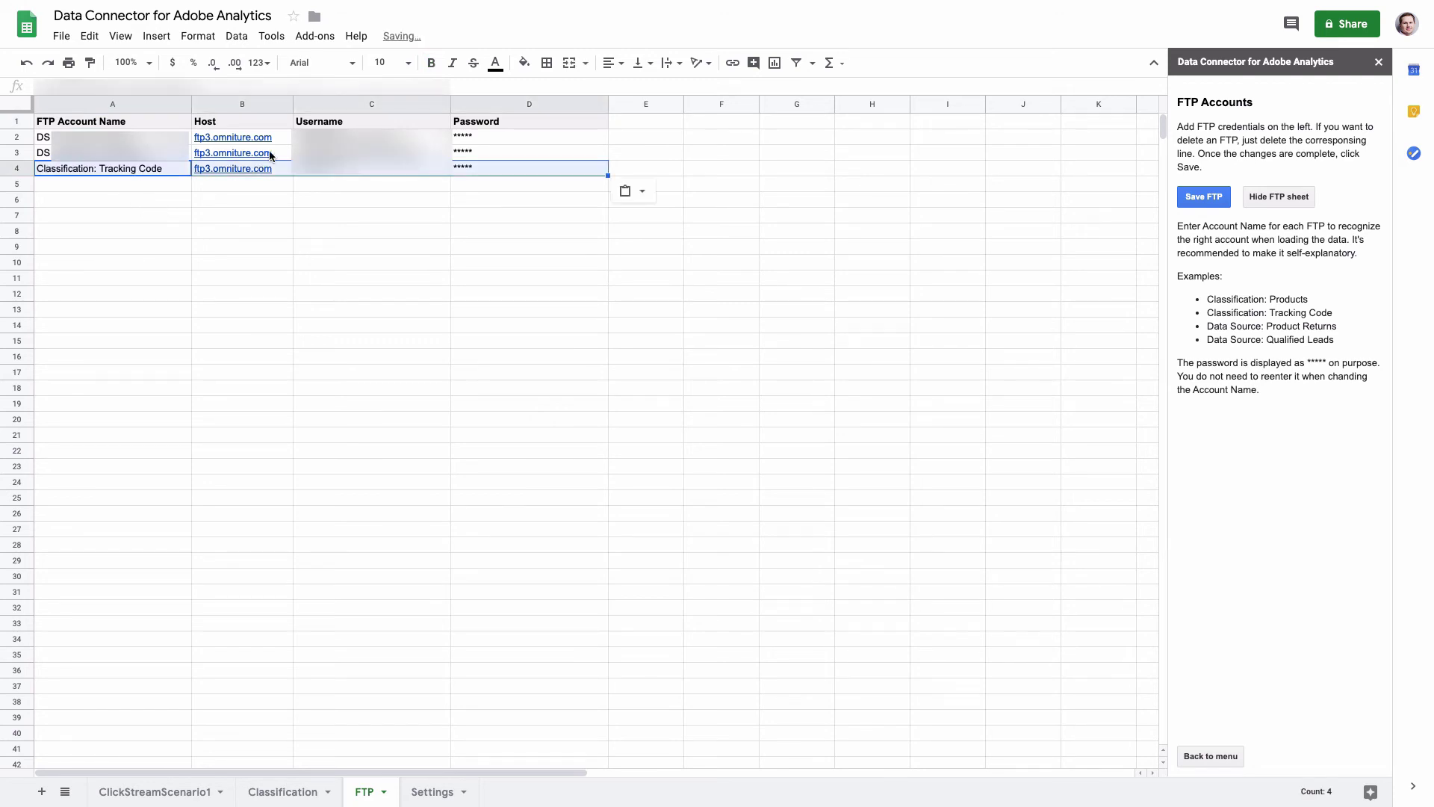
{"action": "left_click", "coordinate": [503, 169]}
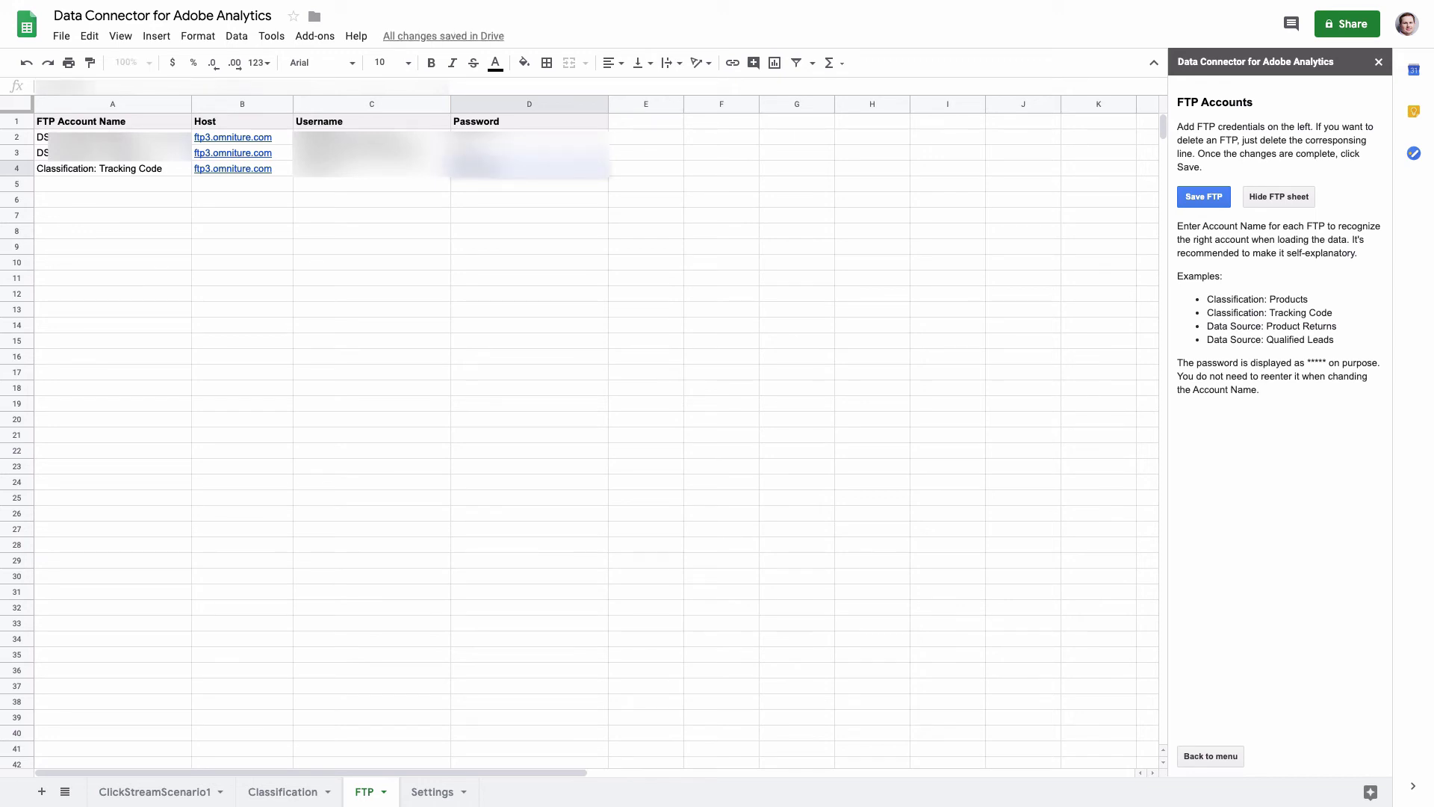
{"action": "key", "text": "Return"}
{"action": "left_click", "coordinate": [1218, 203]}
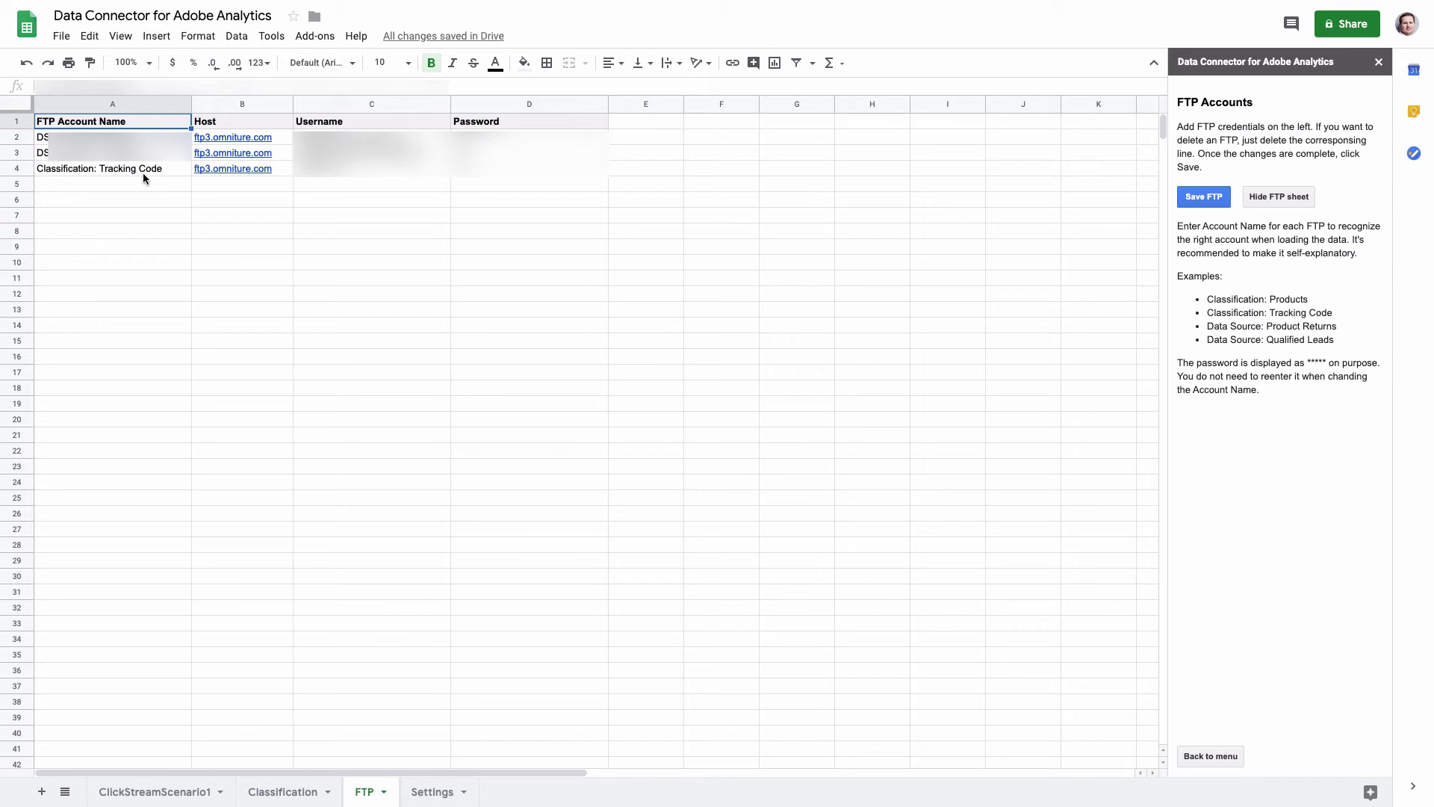
Hide the FTP sheet and load the Classification data sheet to the Classification: Tracking Code FTP account.
{"action": "left_click", "coordinate": [1278, 199]}
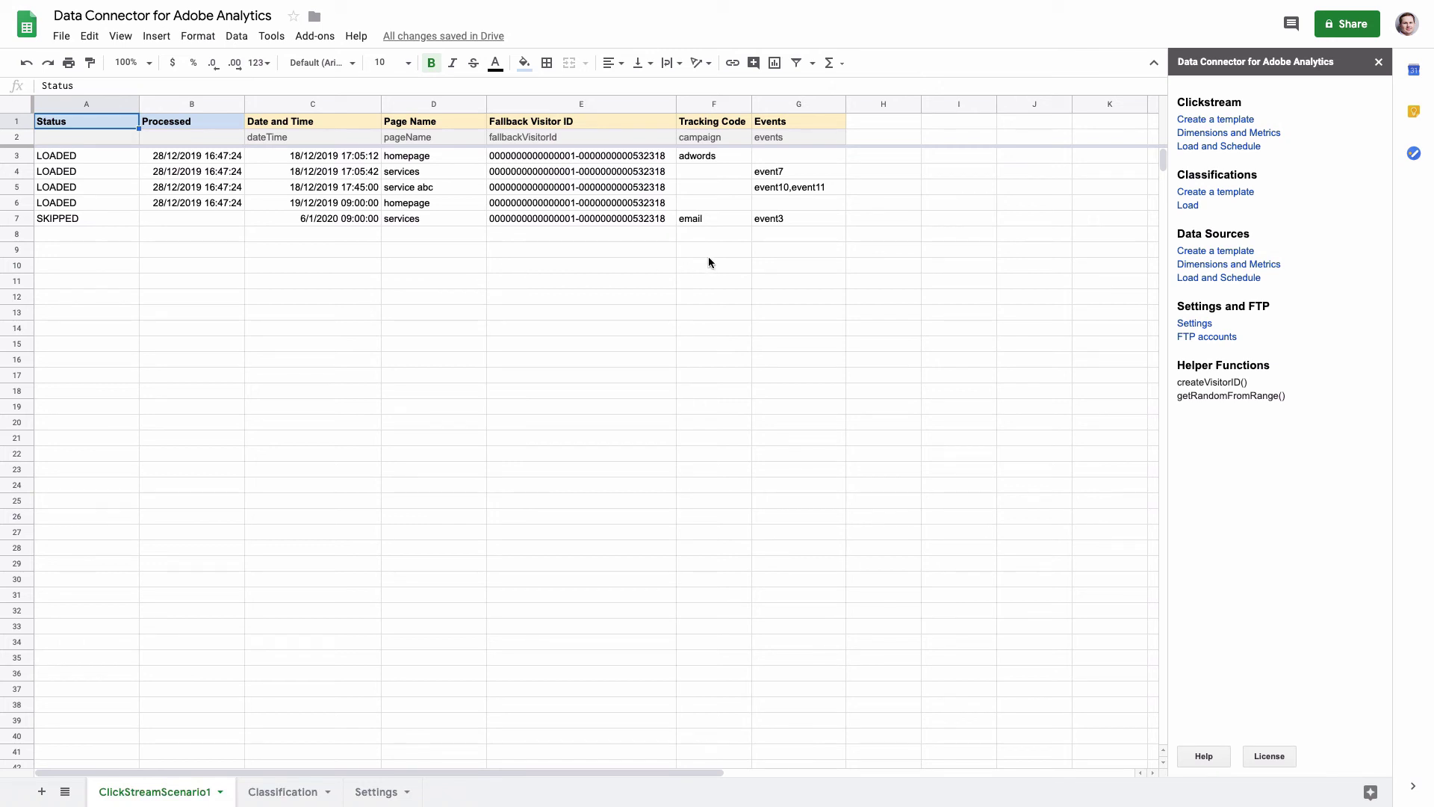
{"action": "left_click", "coordinate": [288, 792]}
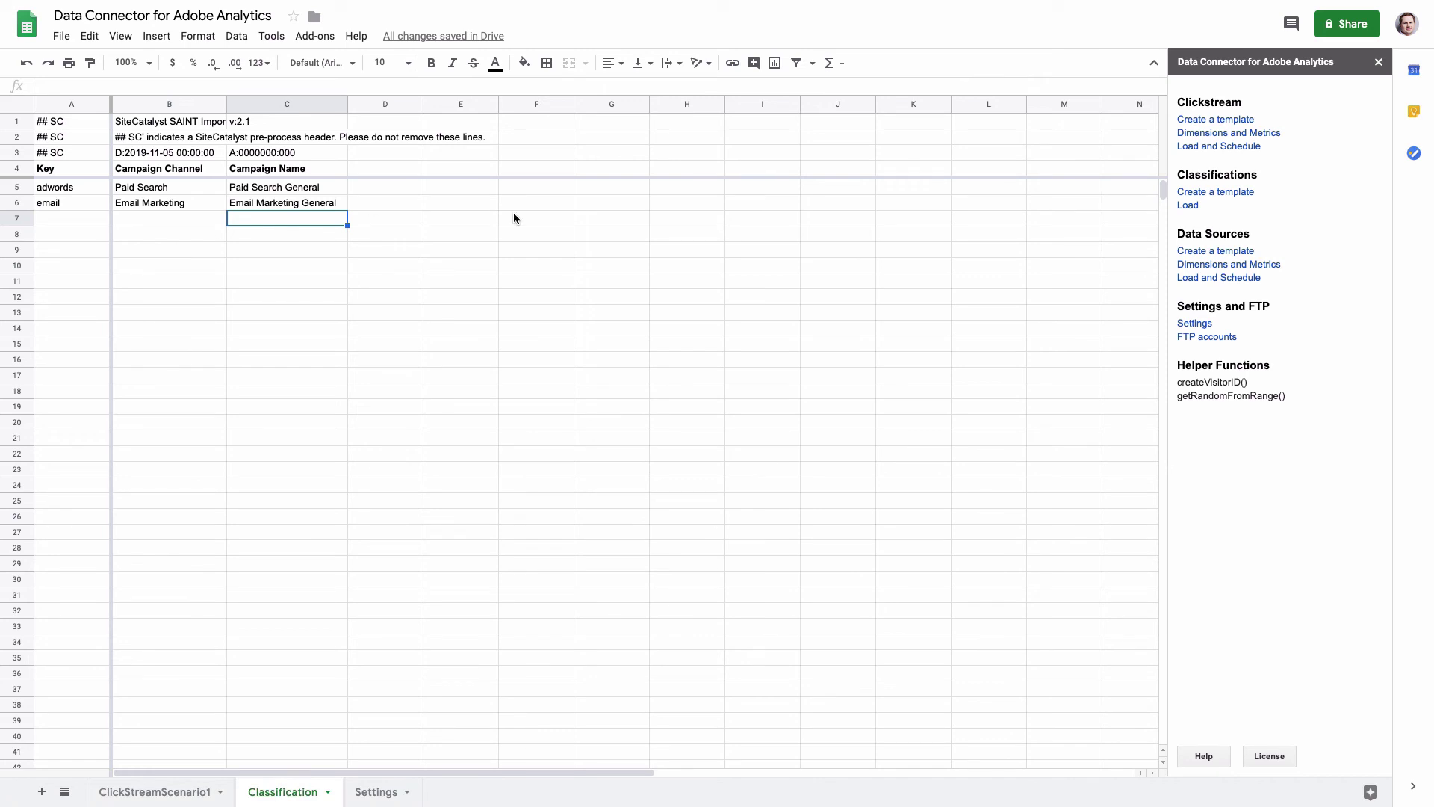
{"action": "left_click", "coordinate": [1188, 205]}
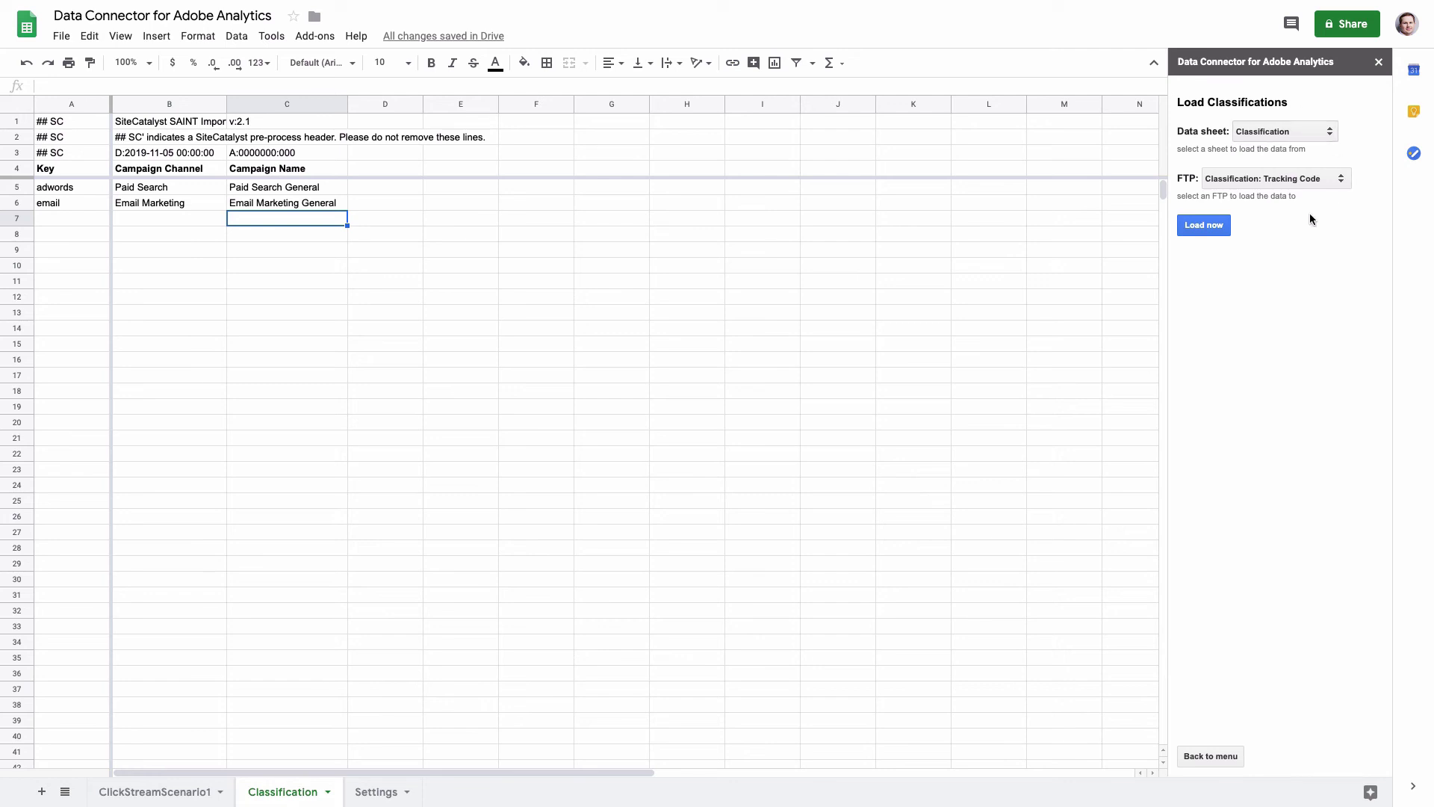
{"action": "left_click", "coordinate": [1307, 135]}
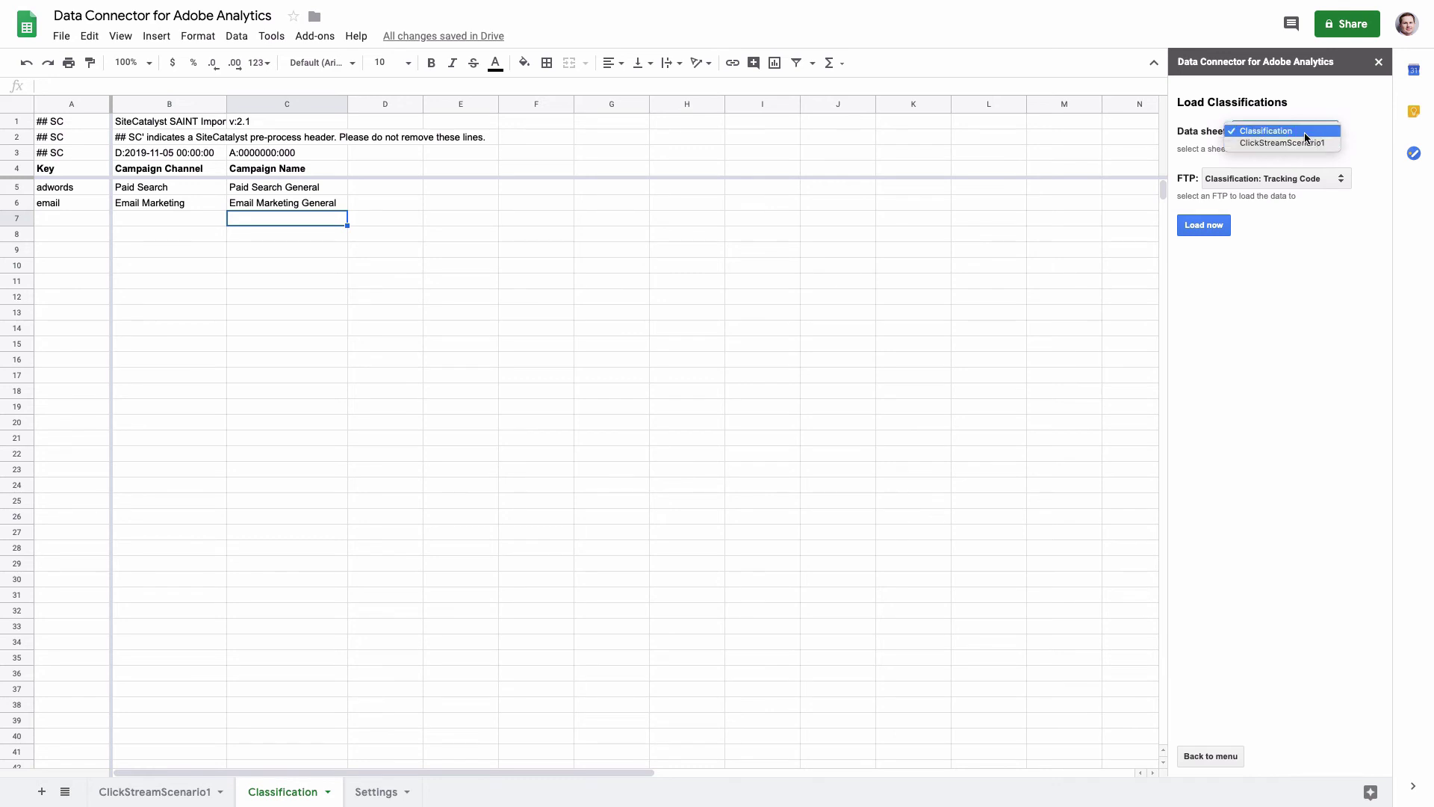
{"action": "left_click", "coordinate": [1280, 133]}
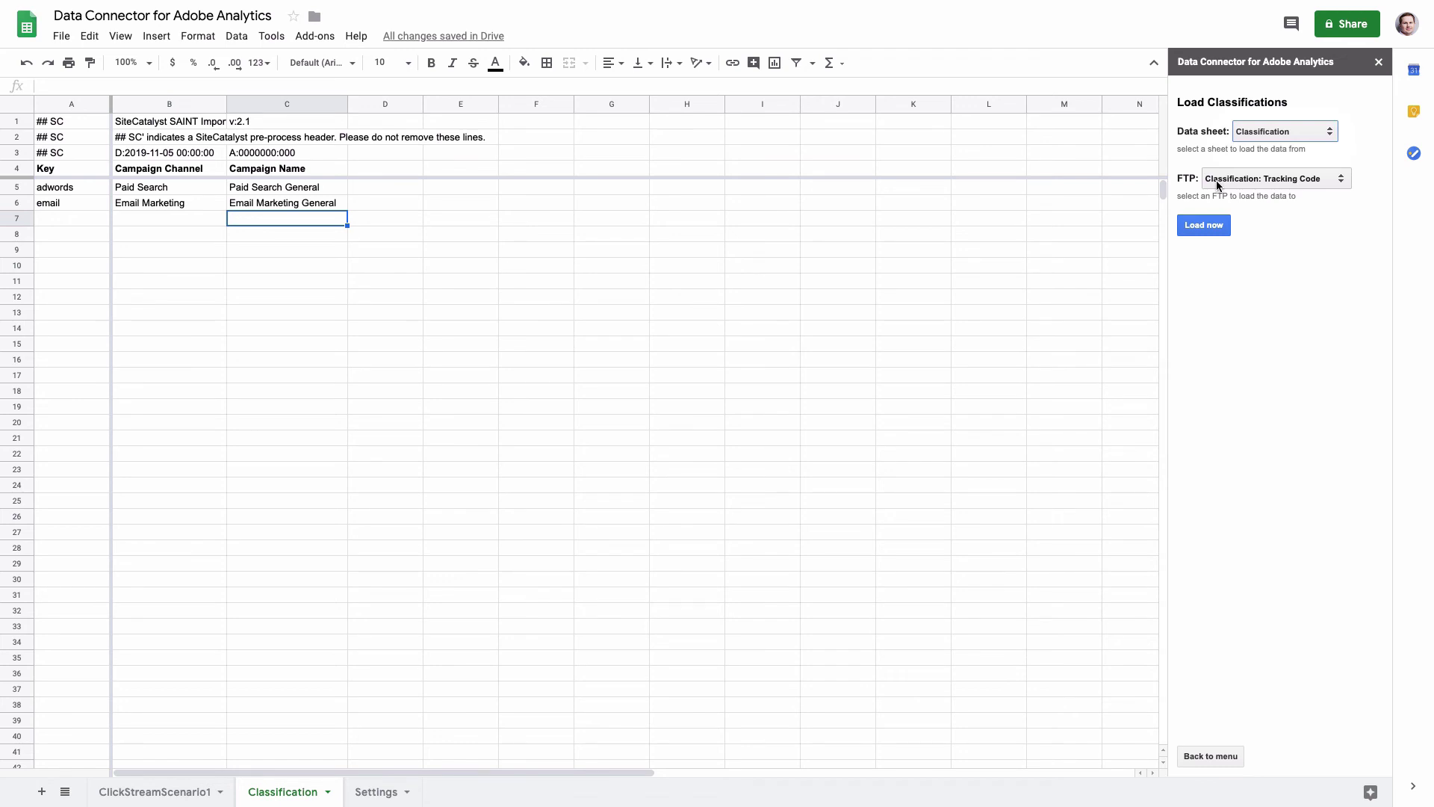
{"action": "left_click", "coordinate": [1212, 228]}
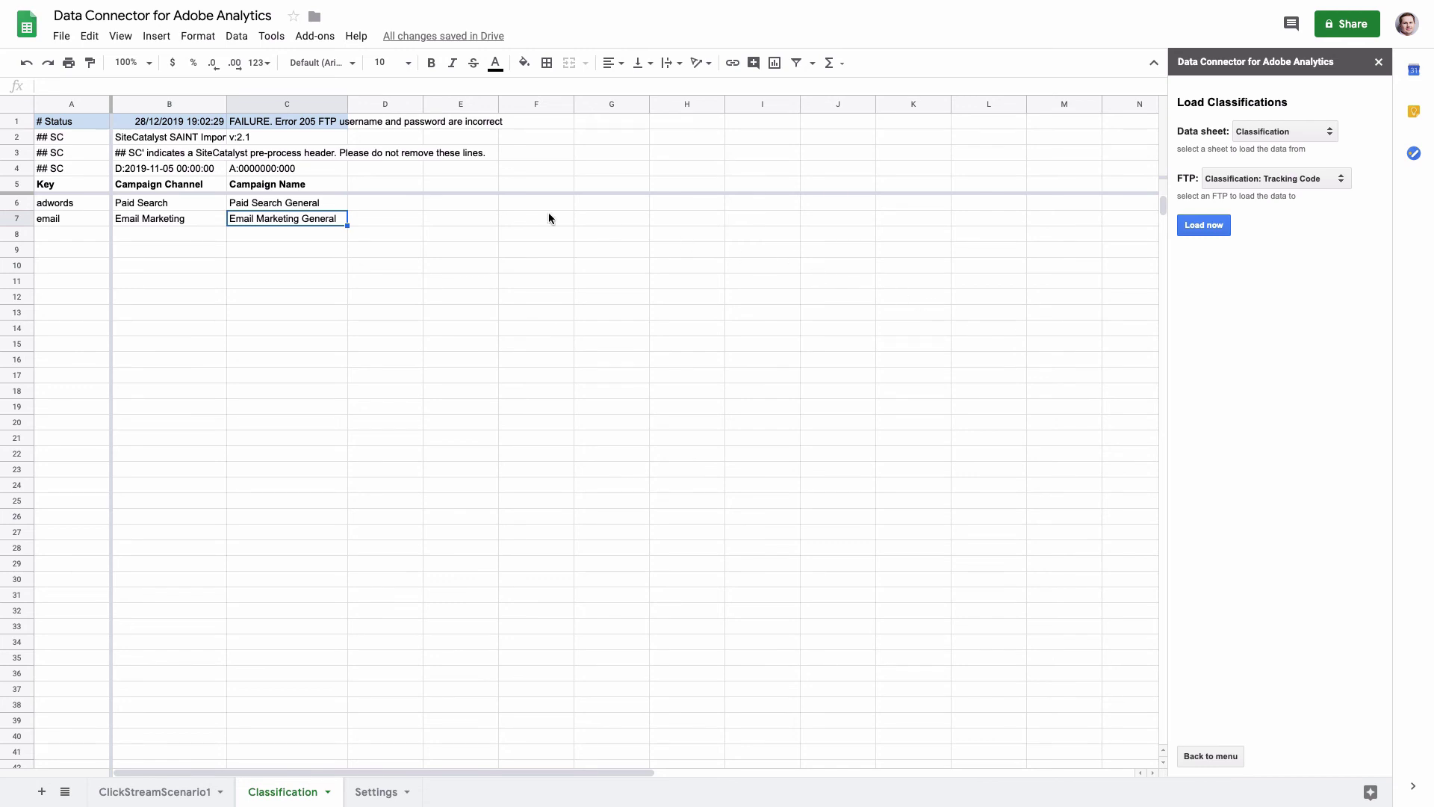
Examine the load time and result message in the status row of the Classification sheet.
{"action": "left_click", "coordinate": [25, 124]}
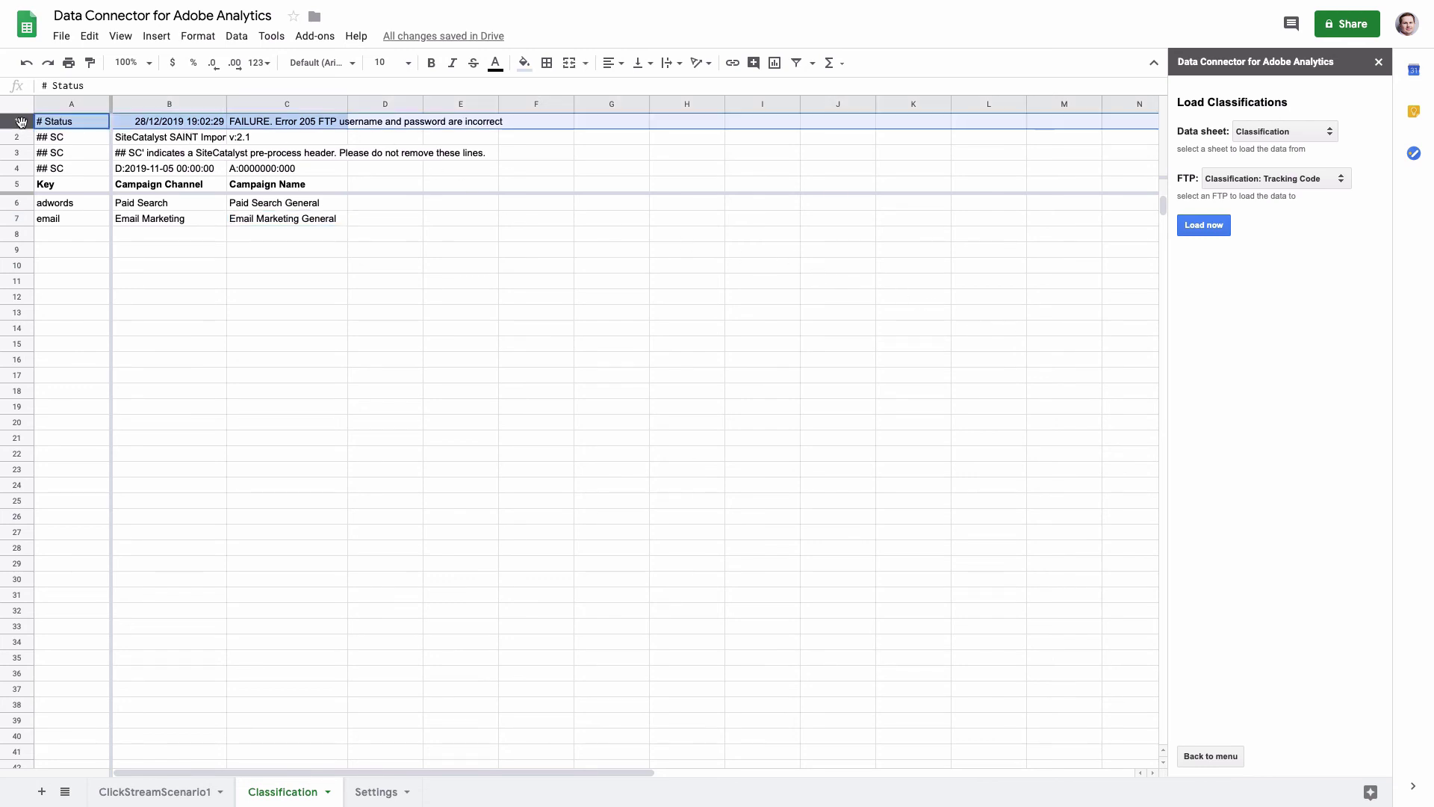
{"action": "left_click", "coordinate": [192, 236]}
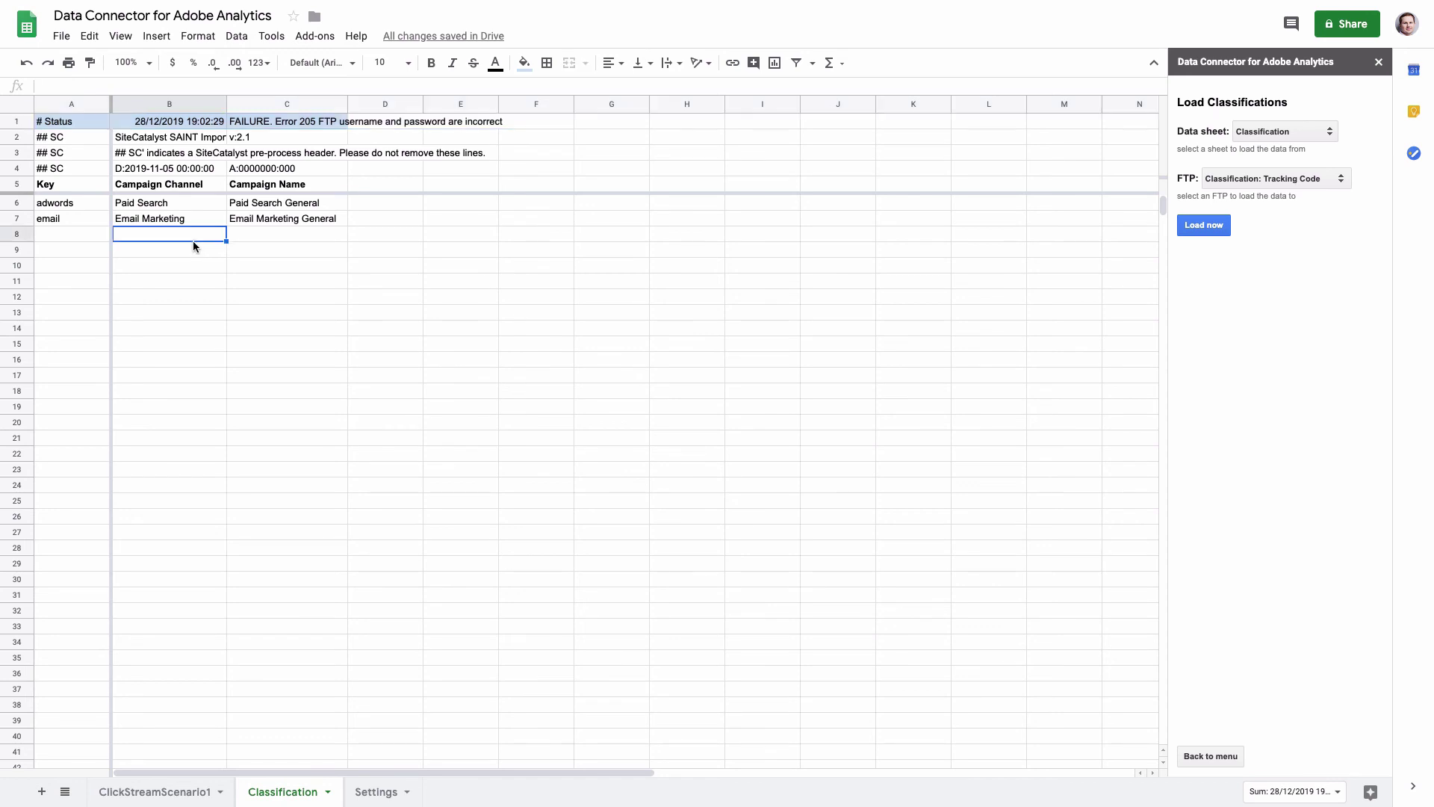
{"action": "left_click", "coordinate": [153, 125]}
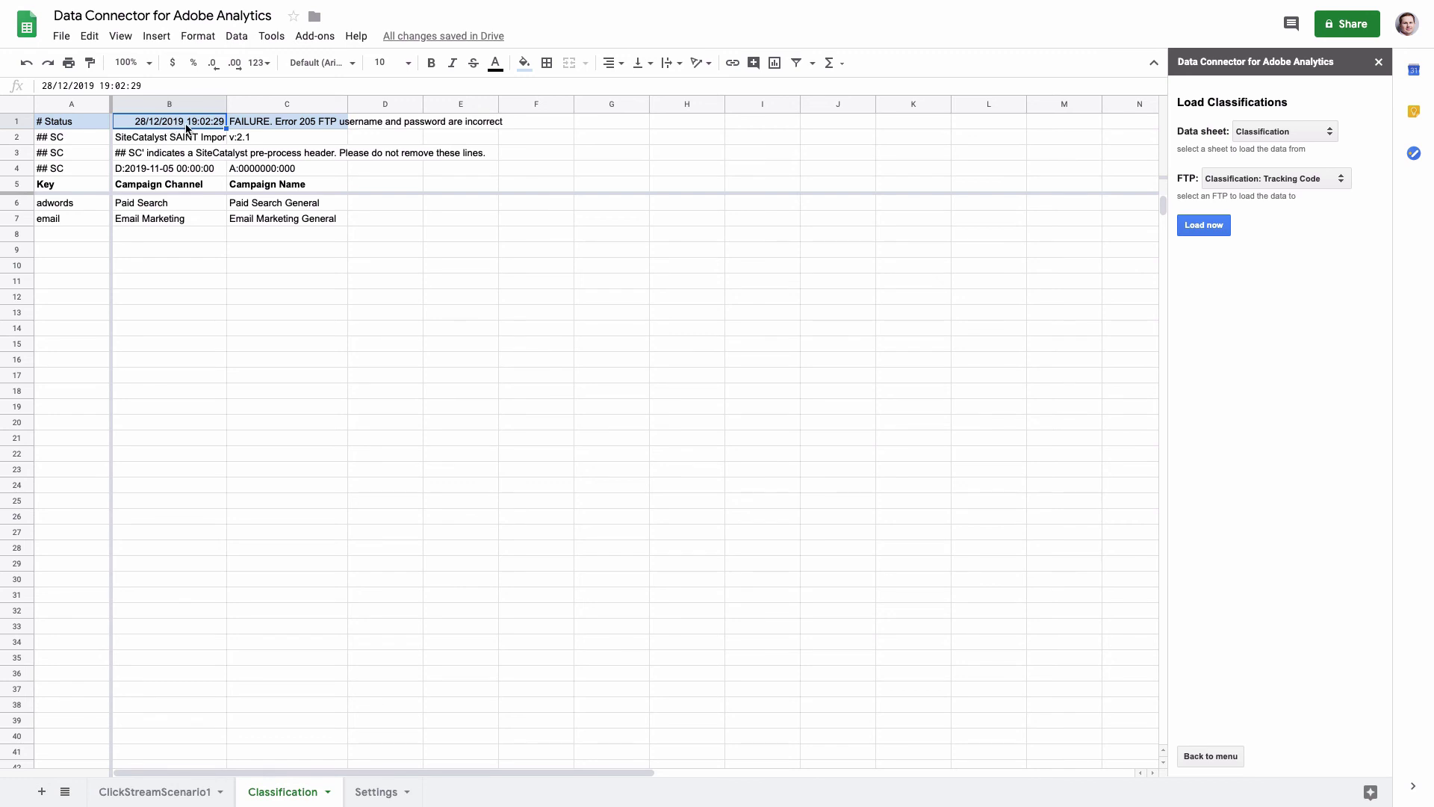
{"action": "left_click", "coordinate": [263, 125]}
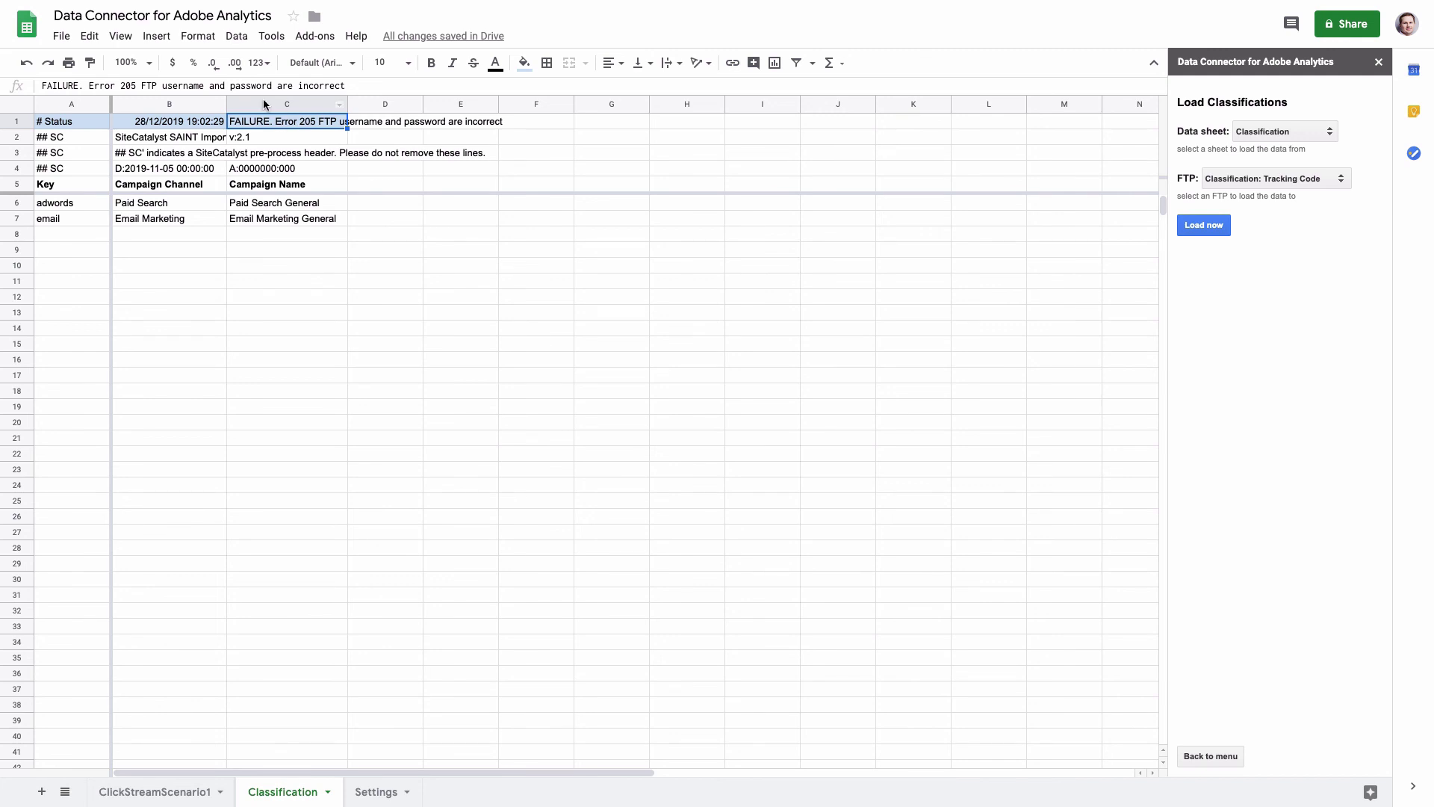
{"action": "left_click_drag", "start_coordinate": [89, 84], "coordinate": [345, 85]}
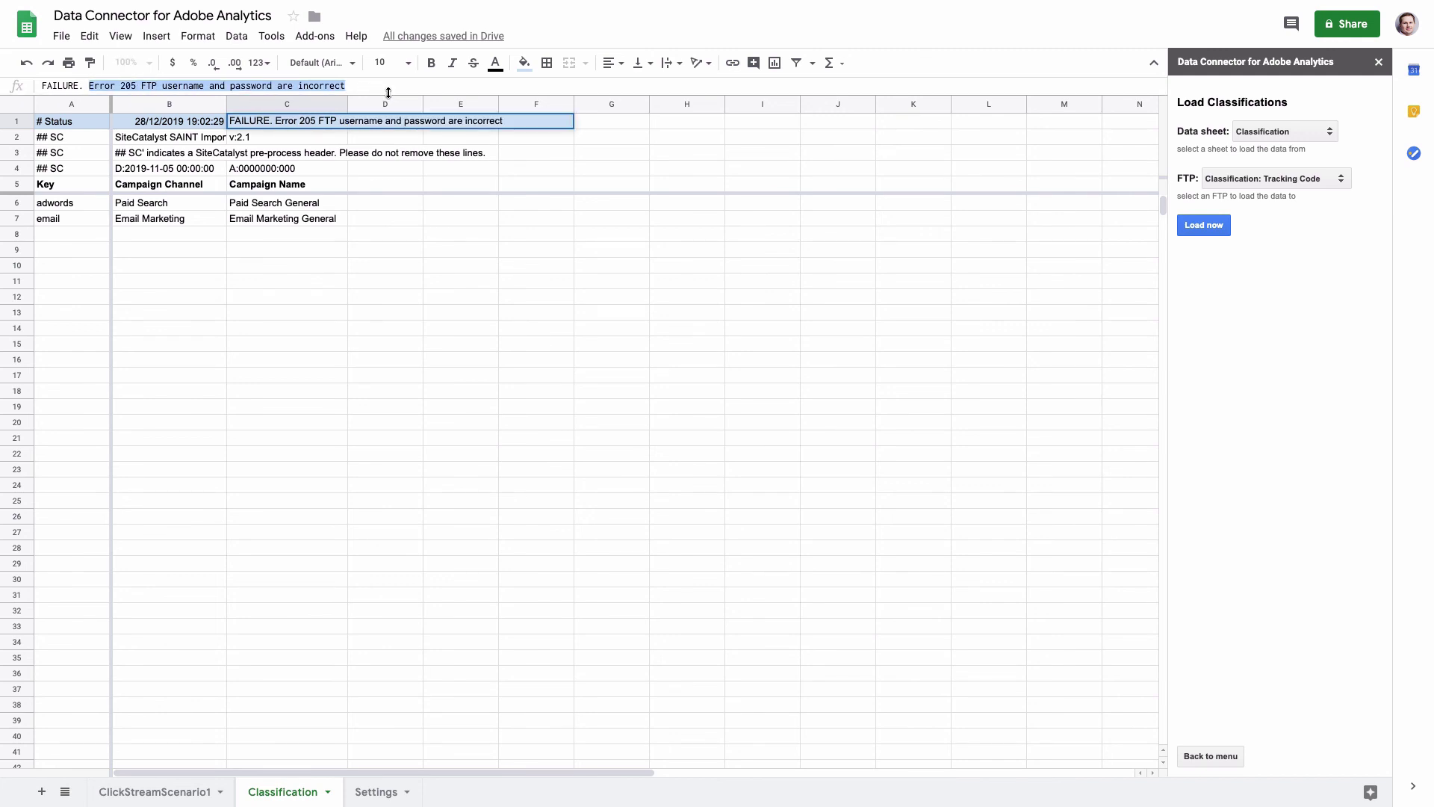
{"action": "left_click", "coordinate": [384, 239]}
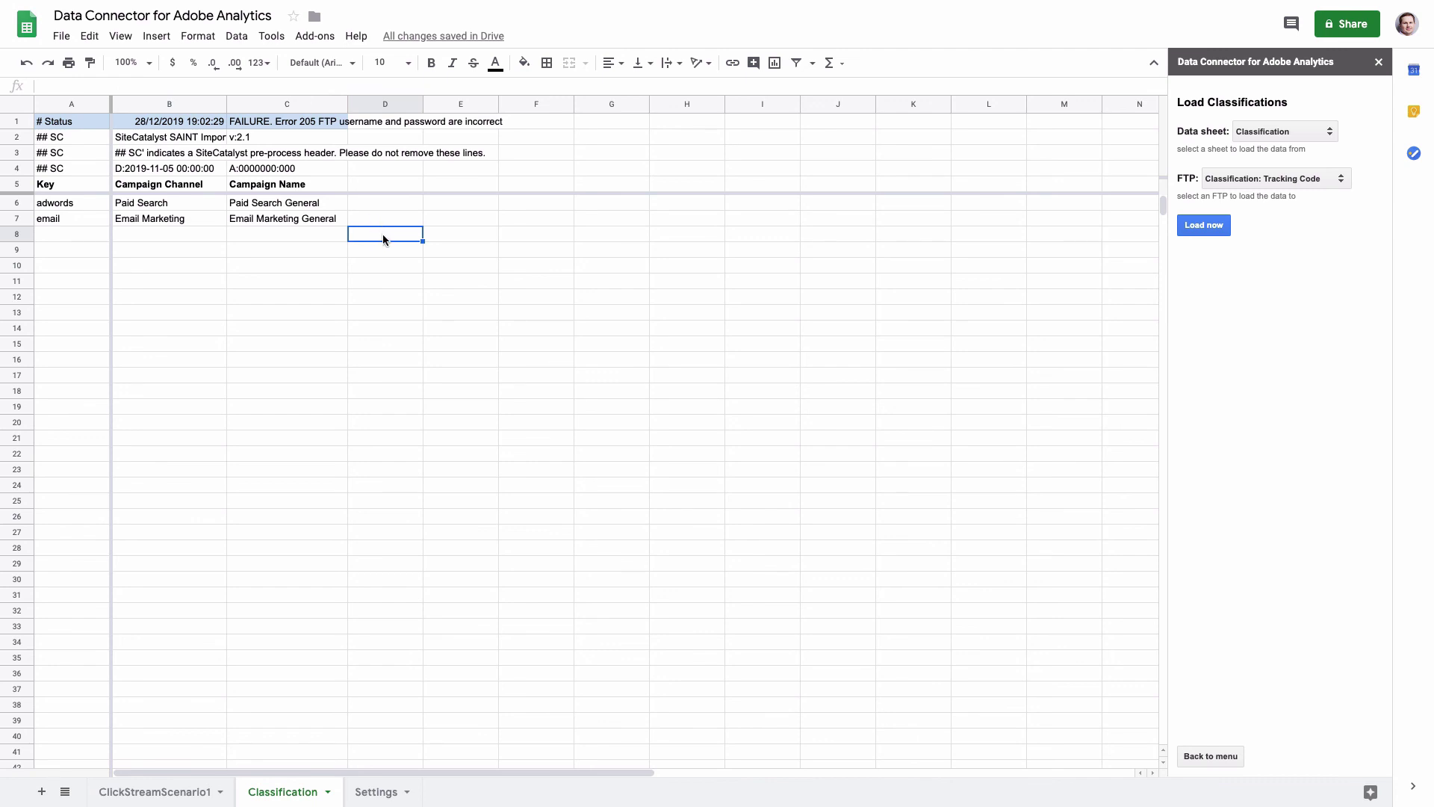
Revisit the FTP accounts and load the Classification sheet to the Classification: Tracking Code FTP account again.
{"action": "left_click", "coordinate": [1220, 757]}
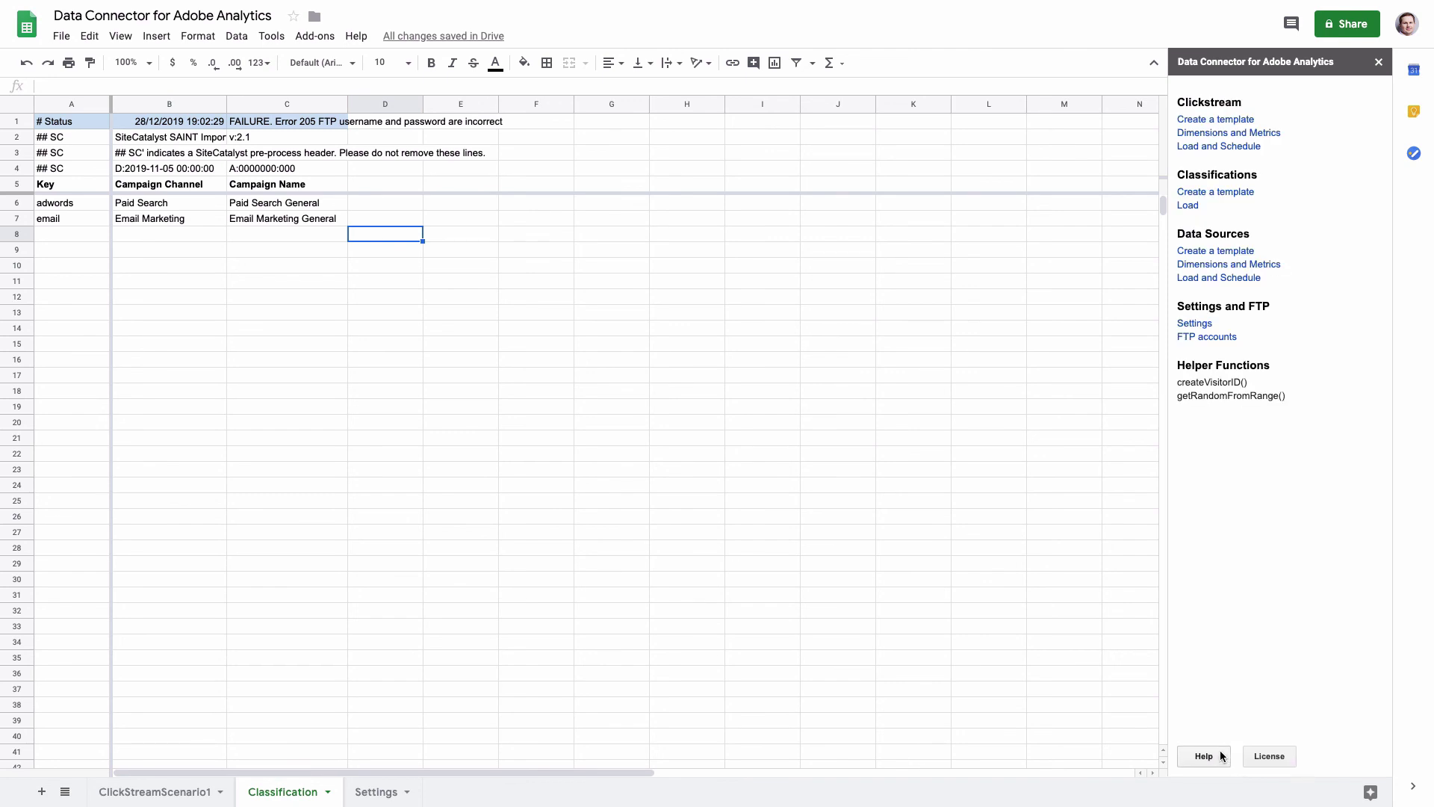
{"action": "left_click", "coordinate": [1206, 337]}
{"action": "left_click", "coordinate": [1189, 206]}
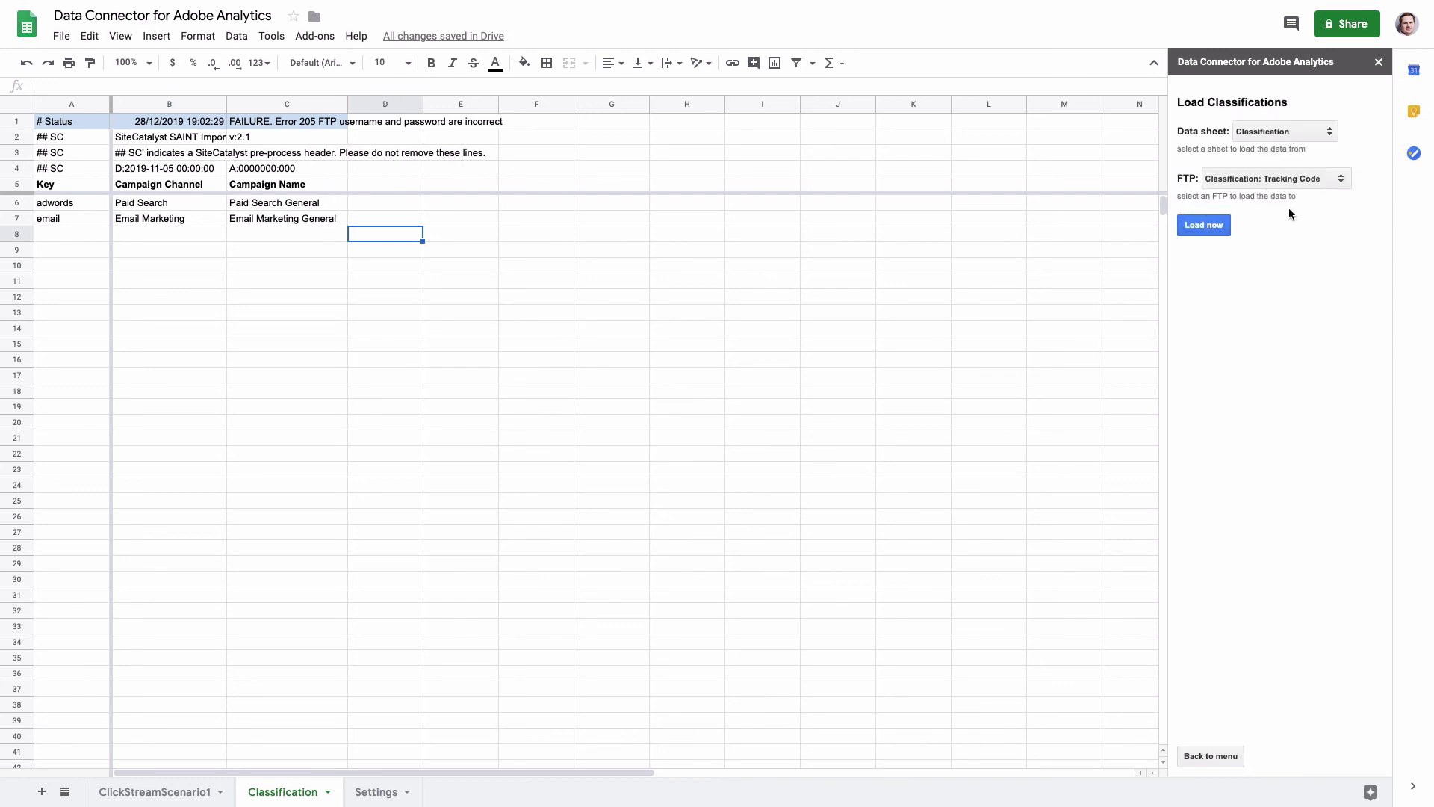
{"action": "left_click", "coordinate": [1213, 232]}
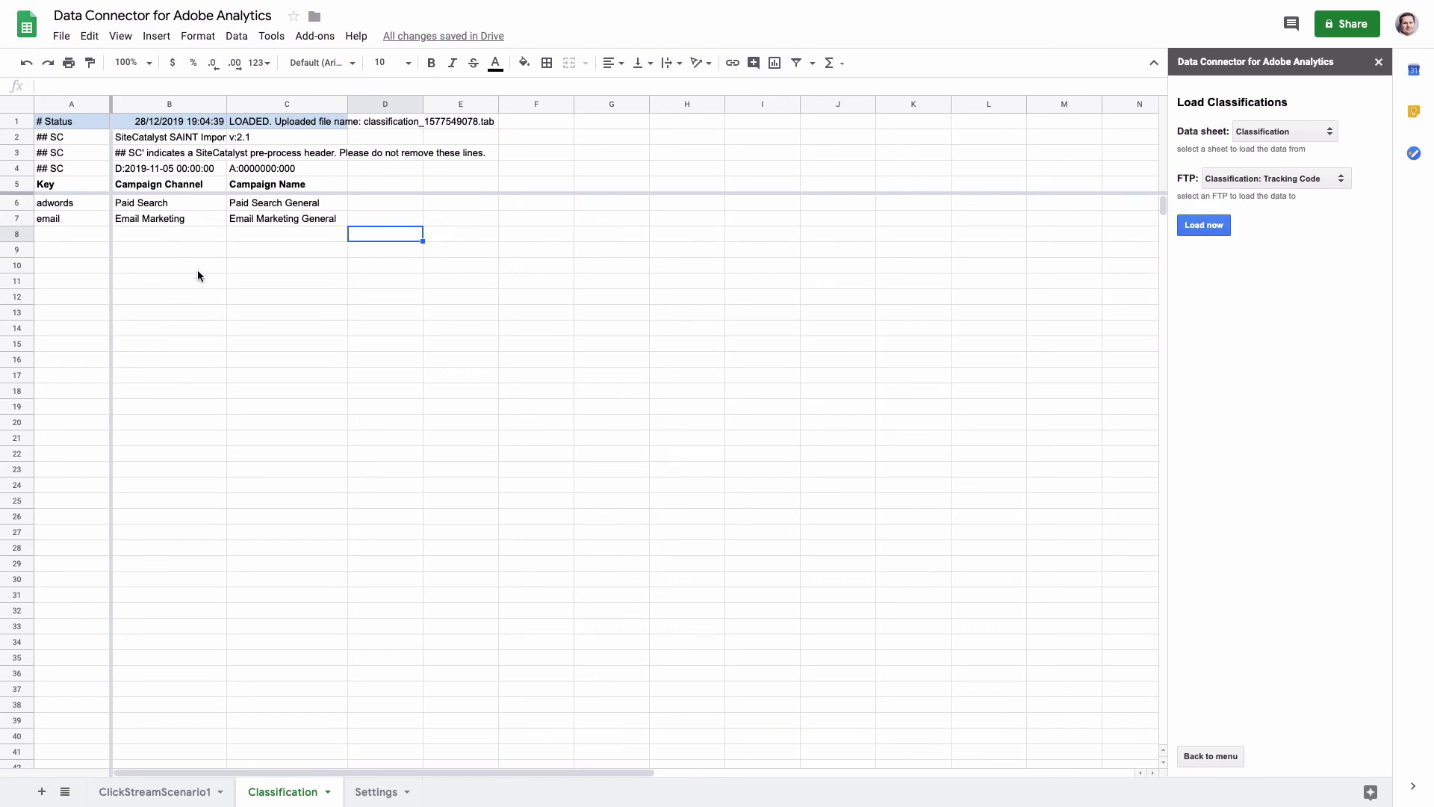
Read the result of the repeated load and the uploaded file name in the status row.
{"action": "left_click", "coordinate": [249, 123]}
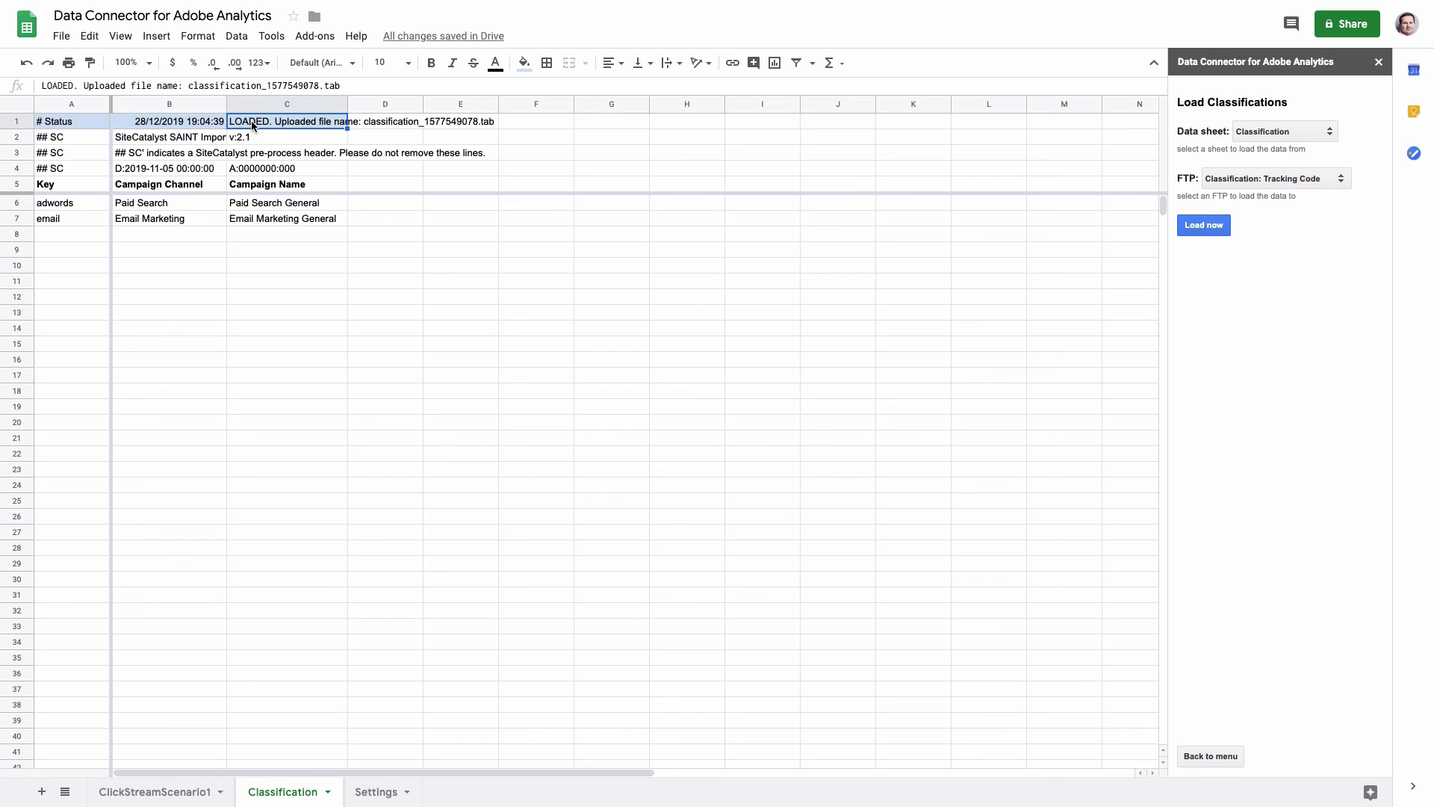
{"action": "left_click", "coordinate": [178, 85]}
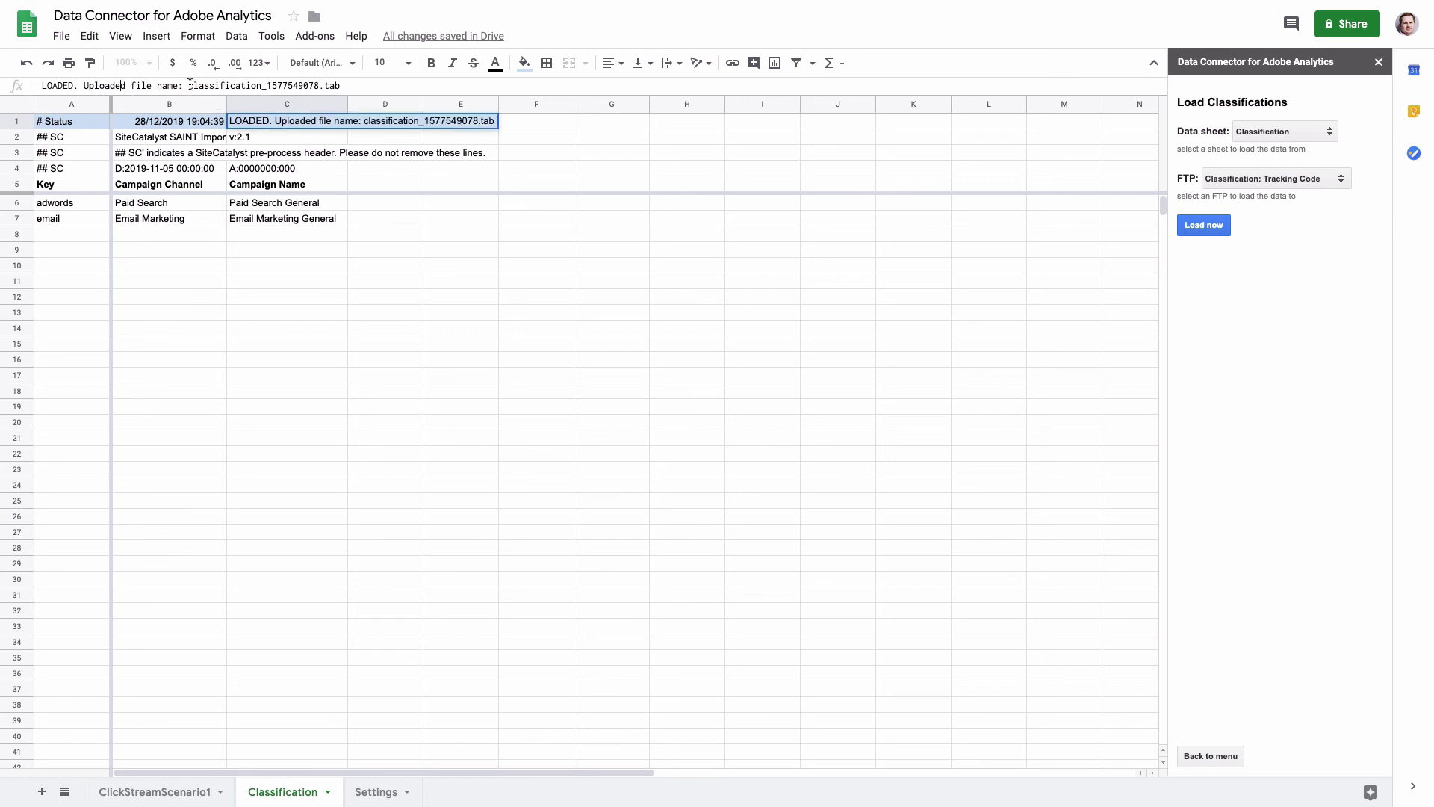
{"action": "left_click_drag", "start_coordinate": [188, 86], "coordinate": [317, 83]}
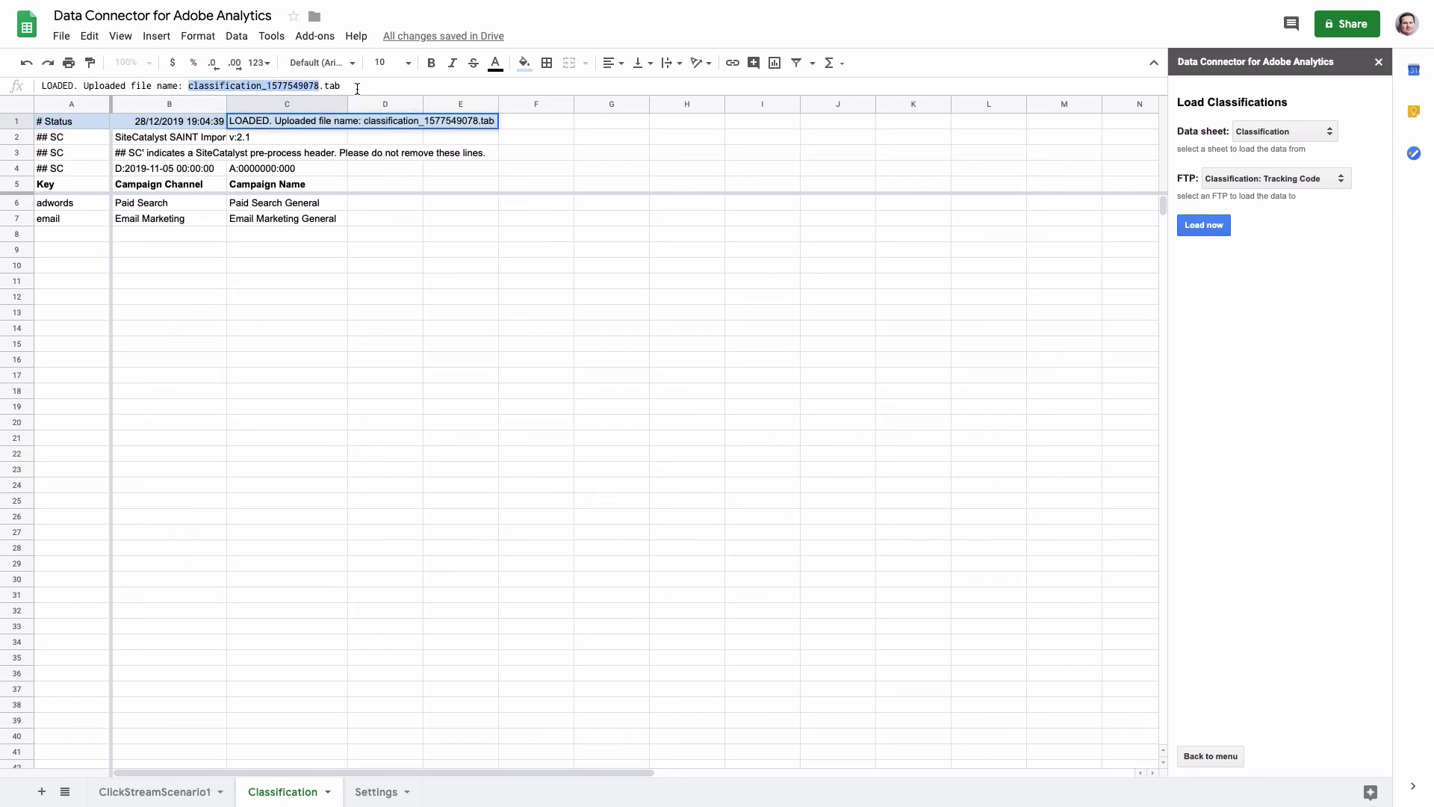
{"action": "left_click", "coordinate": [326, 249]}
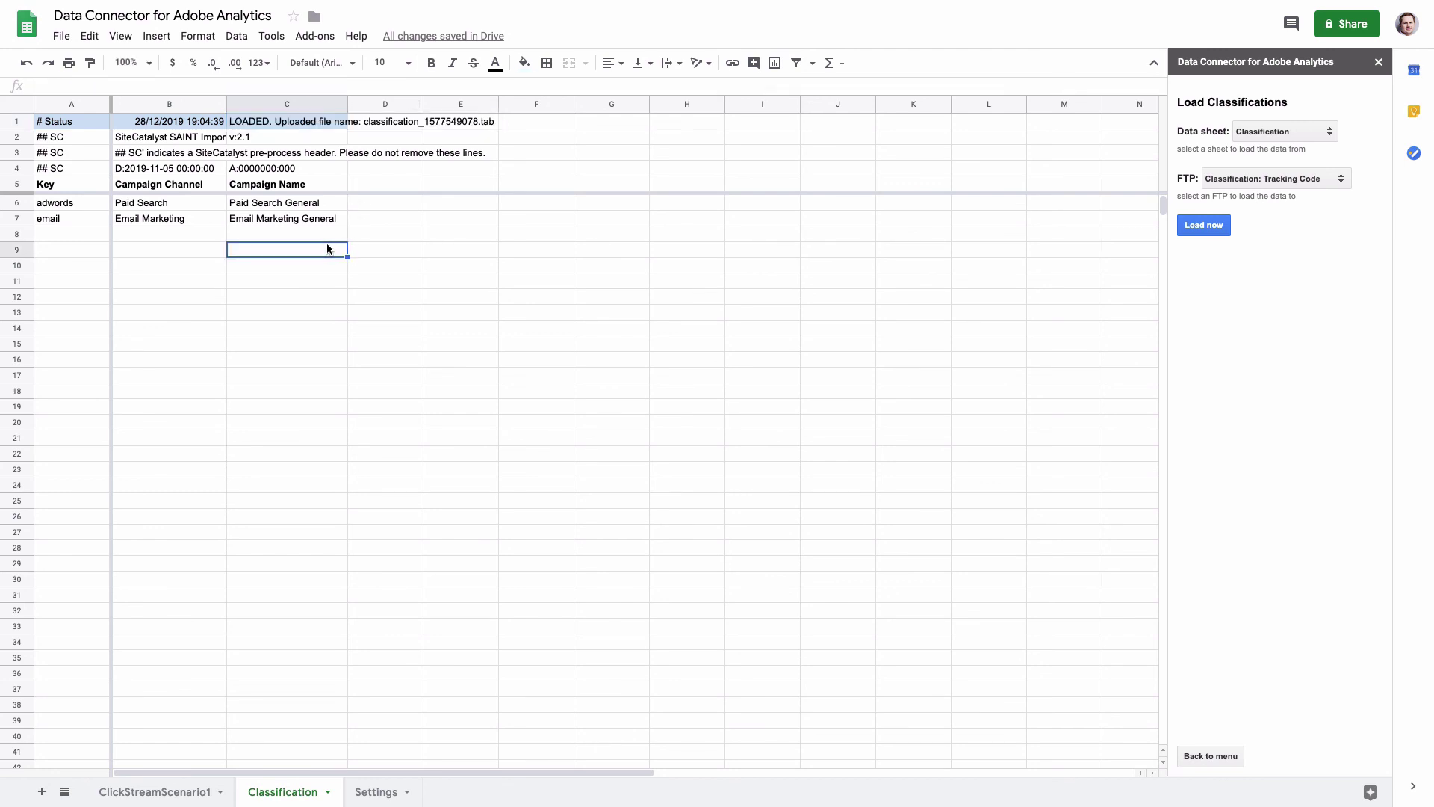